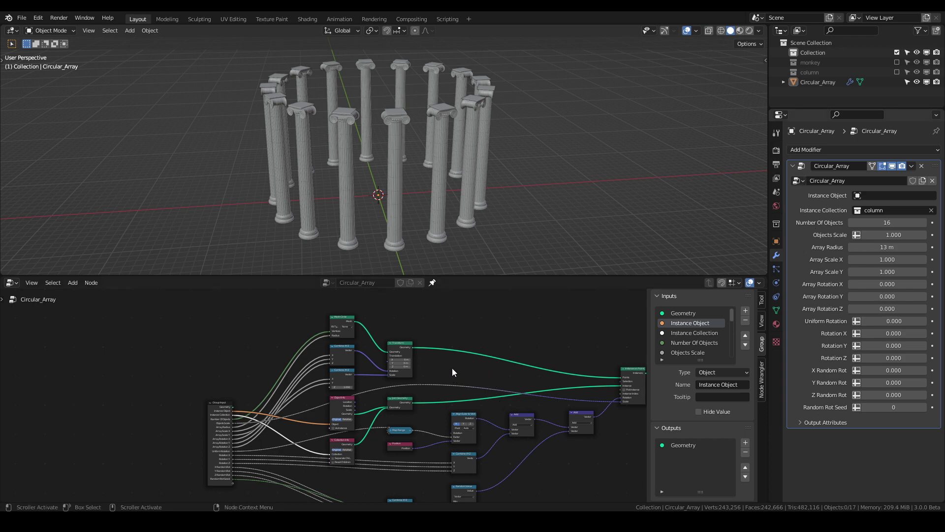
Examine the whole Circular_Array node tree in a maximized node editor, from the Group Output back to the Group Input
middle_drag(452, 367, 415, 335)
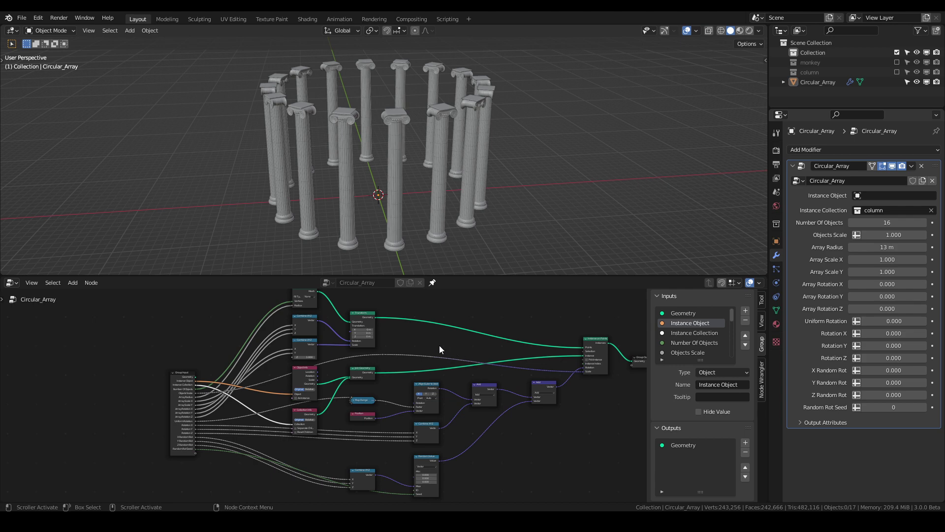
middle_drag(439, 345, 432, 352)
key(ctrl+space)
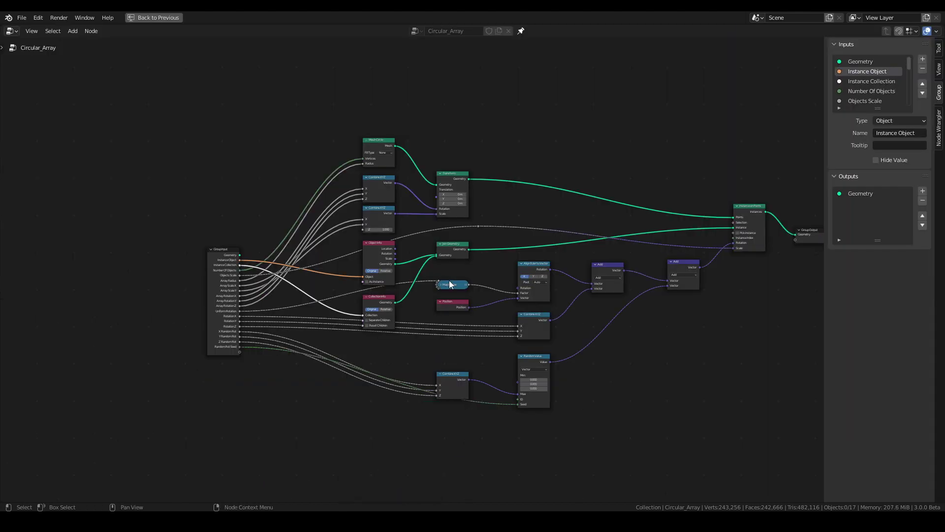
mouse_move(449, 280)
middle_down()
mouse_move(392, 334)
mouse_move(452, 287)
middle_up()
scroll(431, 327, up, 2)
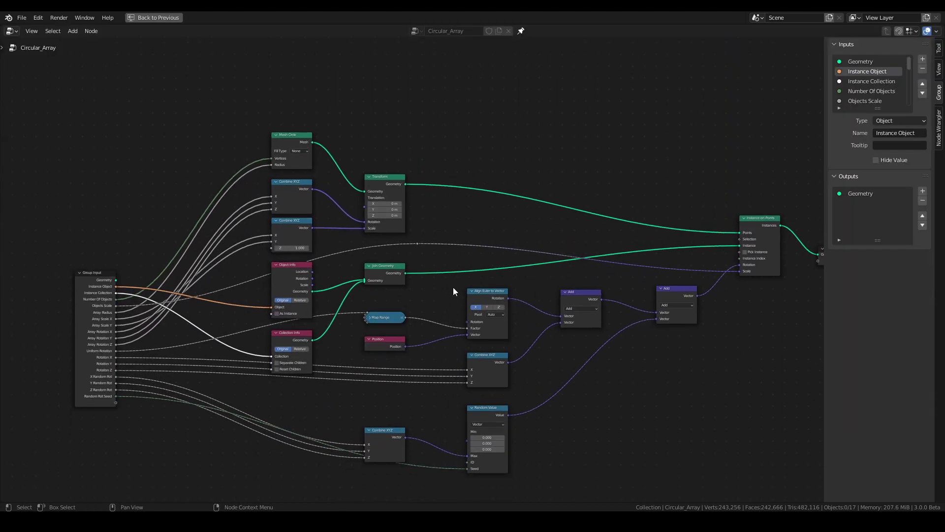
middle_drag(516, 231, 475, 213)
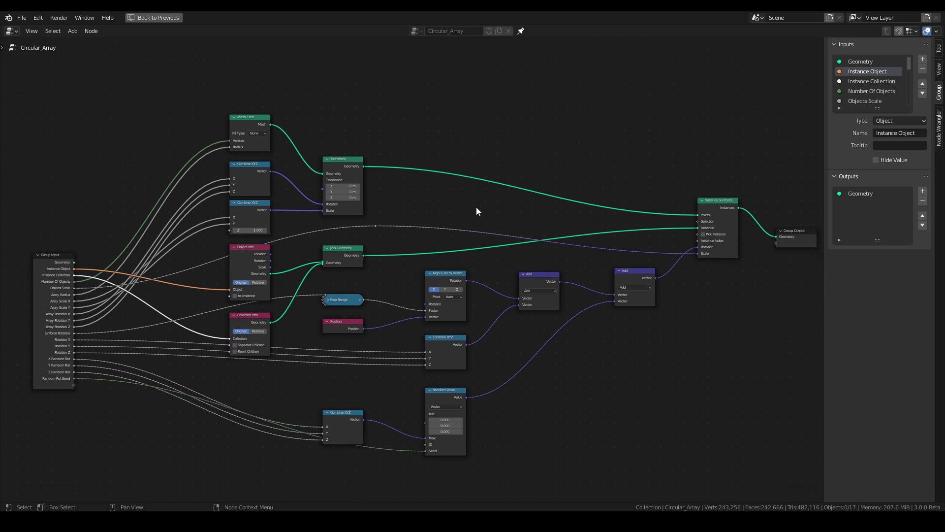
middle_drag(479, 220, 509, 220)
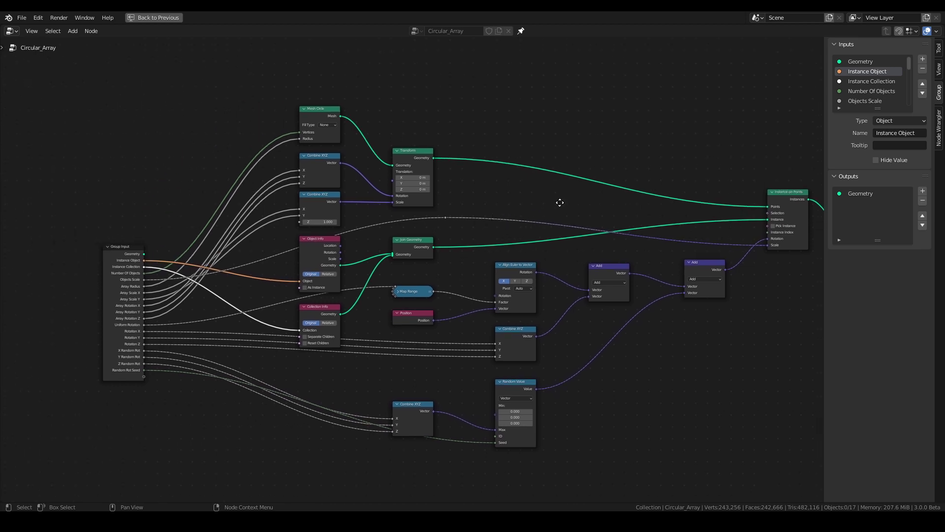
middle_drag(559, 203, 501, 203)
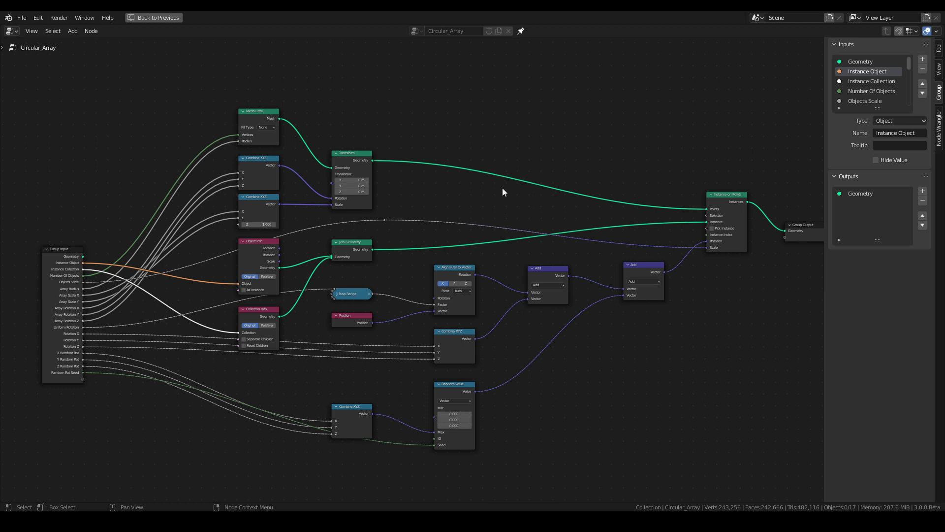
mouse_move(449, 189)
middle_down()
mouse_move(471, 188)
mouse_move(457, 189)
middle_up()
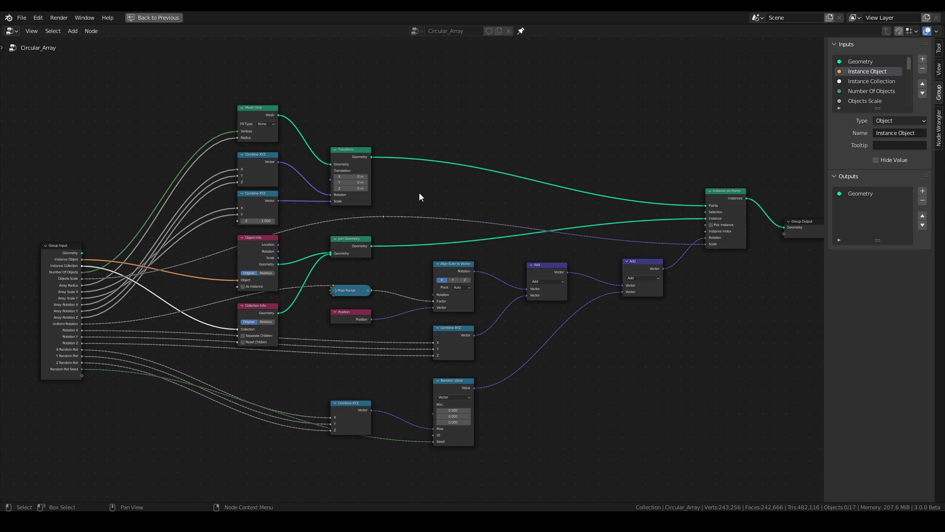
middle_drag(420, 193, 580, 204)
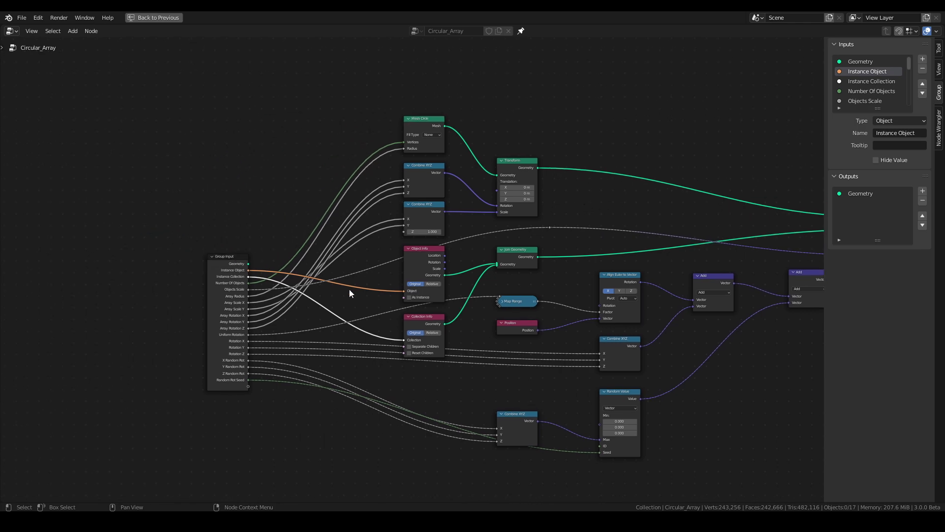
scroll(352, 288, up, 2)
middle_drag(358, 285, 392, 277)
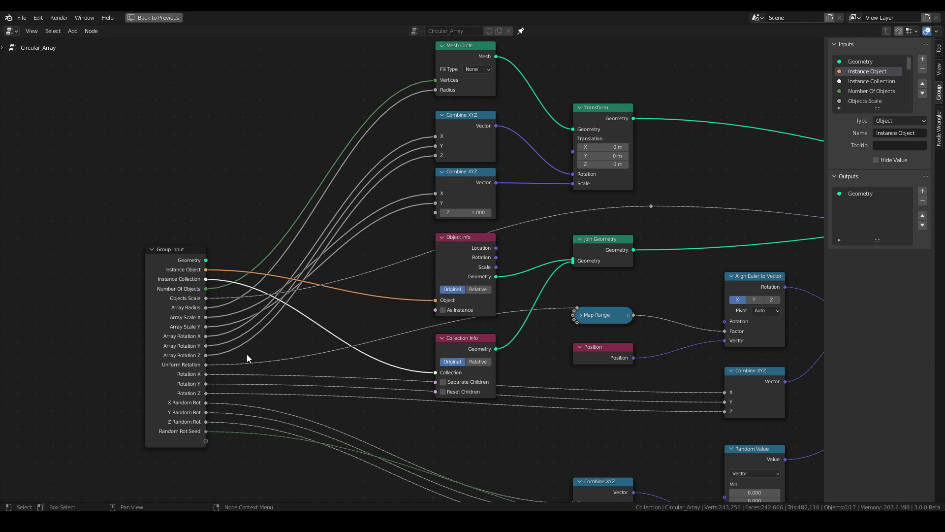
Restore the full layout and try out the modifier's Array Rotation Z and Y values, resetting them to default
key(ctrl+space)
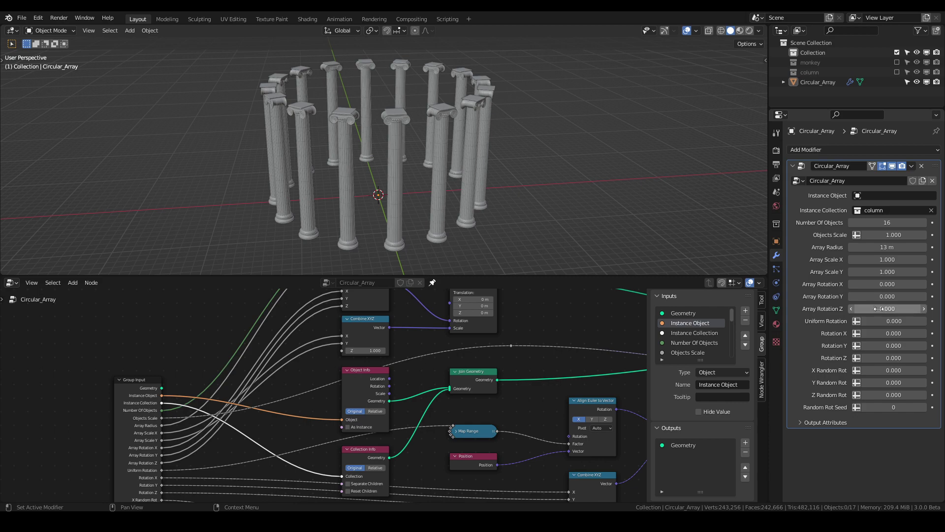
drag(880, 309, 943, 309)
key(BackSpace)
mouse_move(888, 297)
mouse_down()
mouse_move(927, 296)
mouse_move(884, 297)
mouse_up()
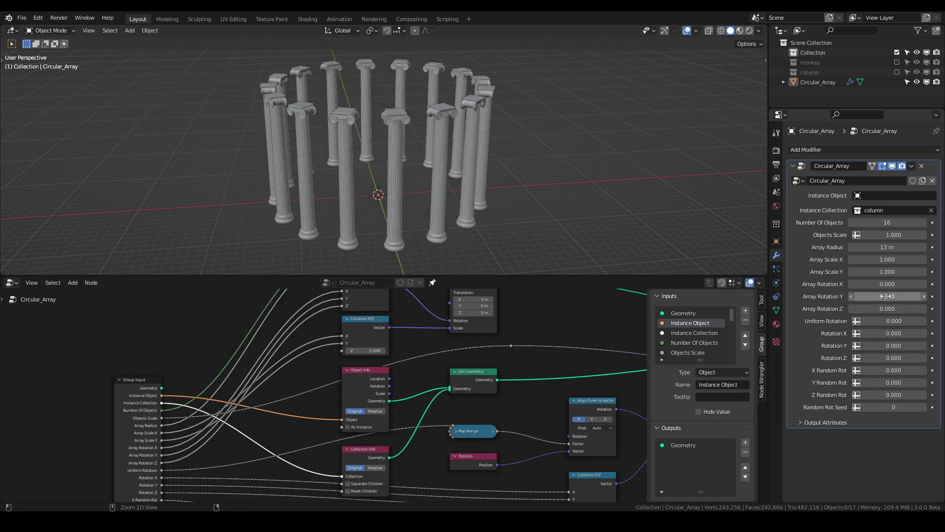
Select the Mesh Circle node and compare its part of the tree with the modifier's Array Rotation settings
middle_drag(285, 367, 291, 451)
click(370, 307)
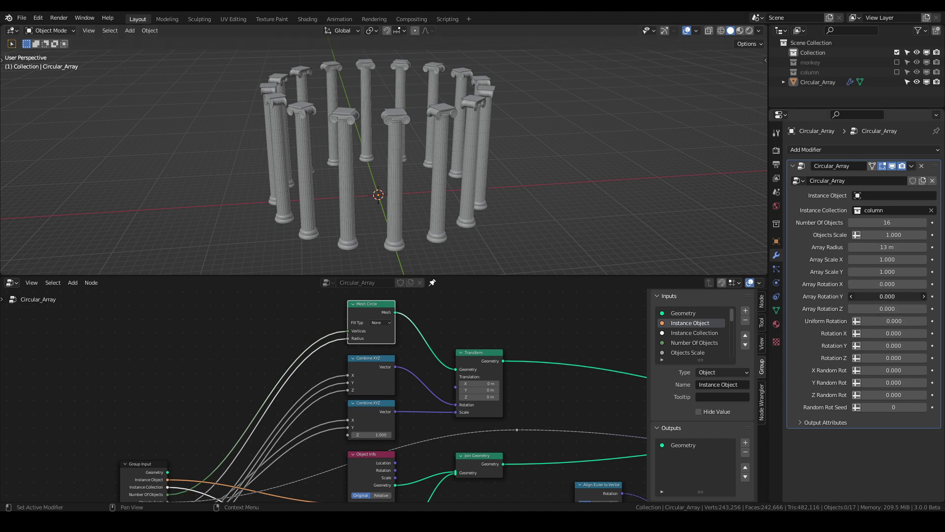
mouse_move(886, 297)
mouse_down()
mouse_move(916, 297)
mouse_move(881, 296)
mouse_move(916, 284)
mouse_move(887, 284)
mouse_up()
Try rotating the column array object about the global X and Y axes, cancel both rotations and deselect it
click(477, 170)
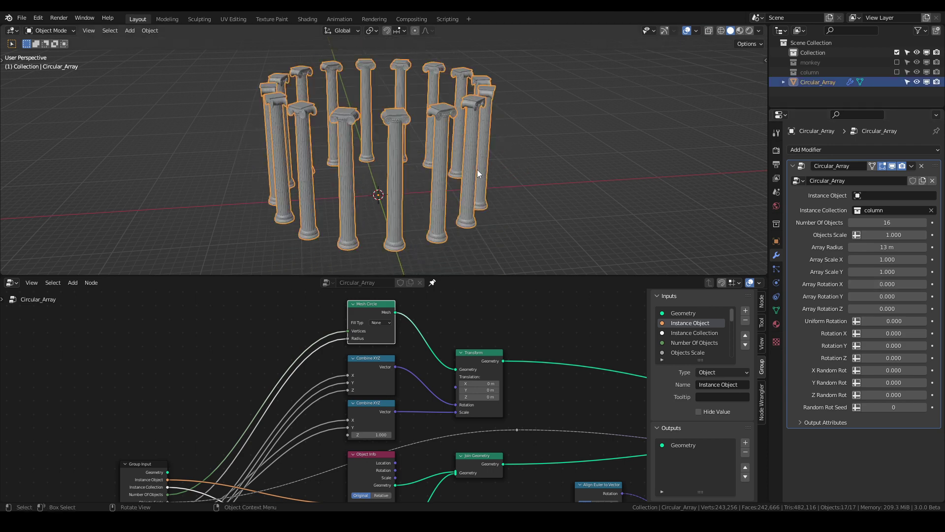
key(r)
key(x)
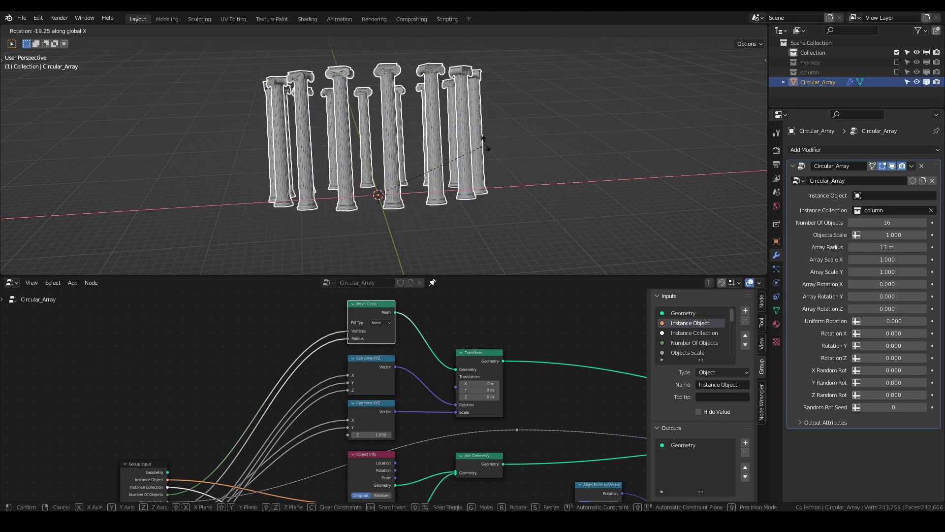
right_click(519, 203)
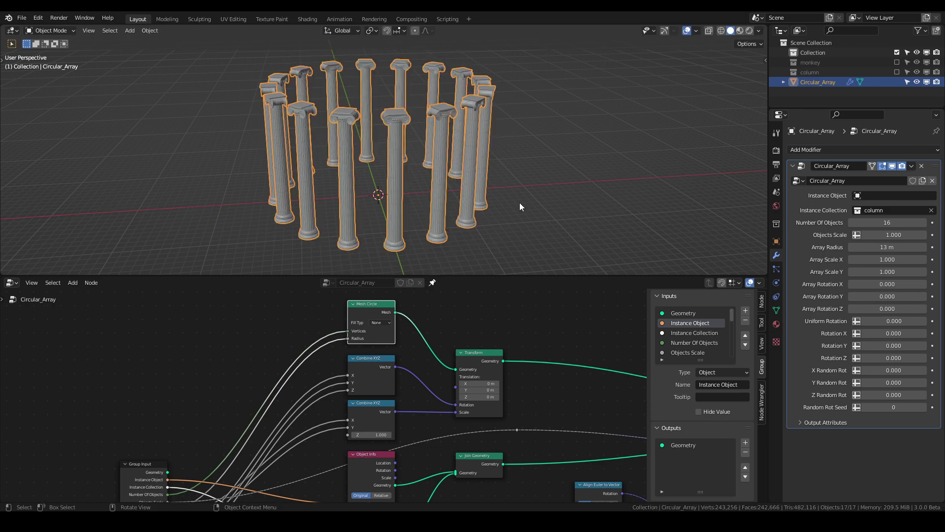
key(r)
key(y)
right_click(489, 214)
click(536, 259)
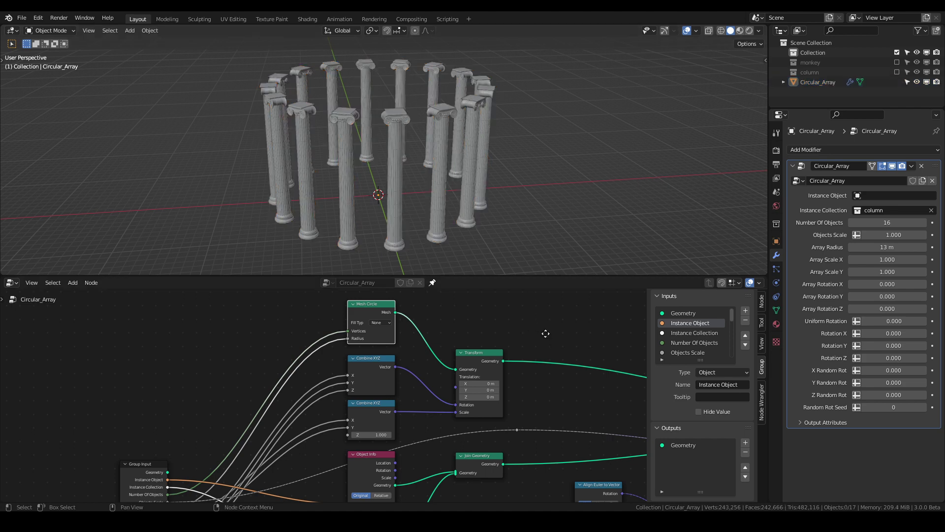
Maximize the node editor and inspect the two Combine XYZ nodes feeding Transform and the Object Info node
middle_drag(545, 333, 495, 327)
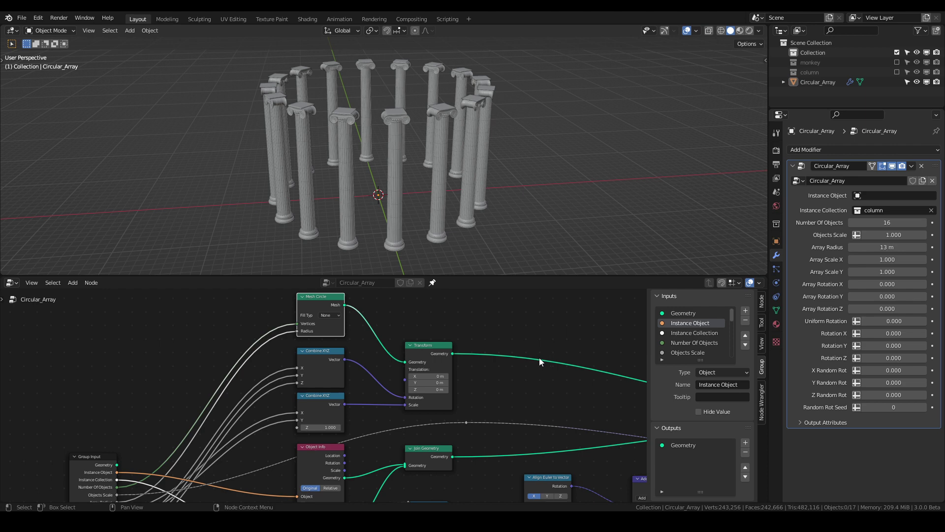
mouse_move(503, 387)
middle_down()
mouse_move(483, 384)
mouse_move(512, 378)
middle_up()
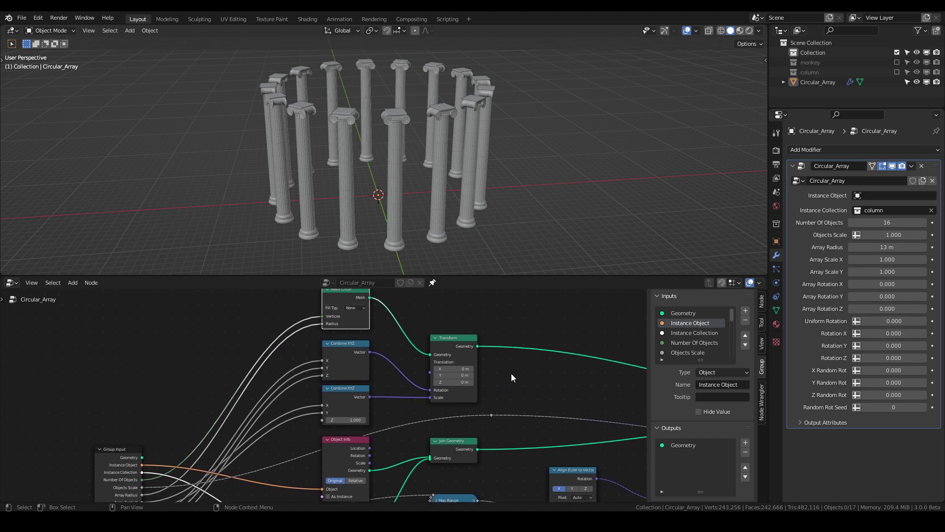
key(ctrl+space)
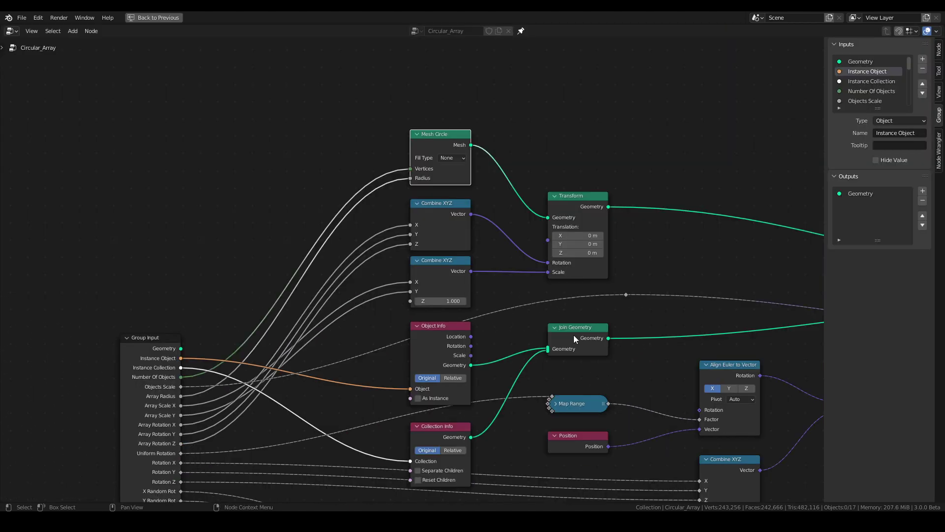
middle_drag(574, 335, 545, 222)
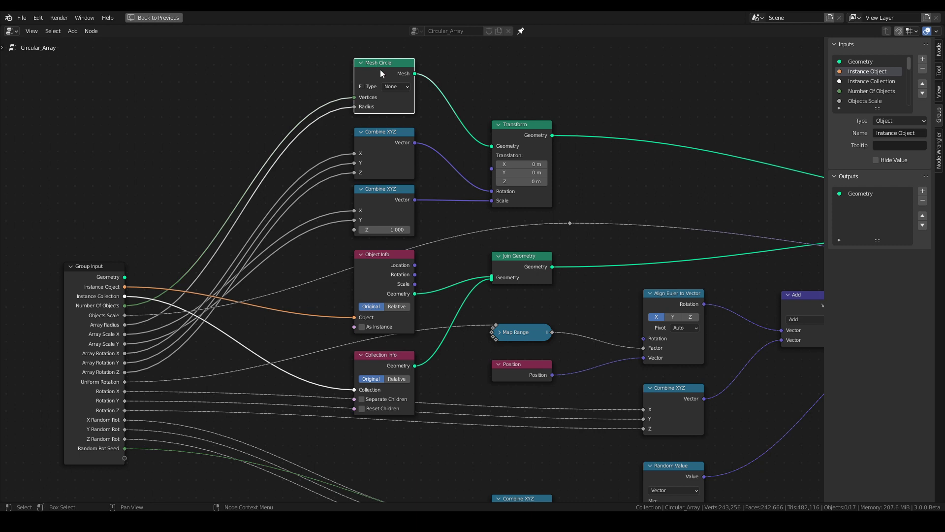
middle_drag(597, 175, 572, 165)
click(375, 132)
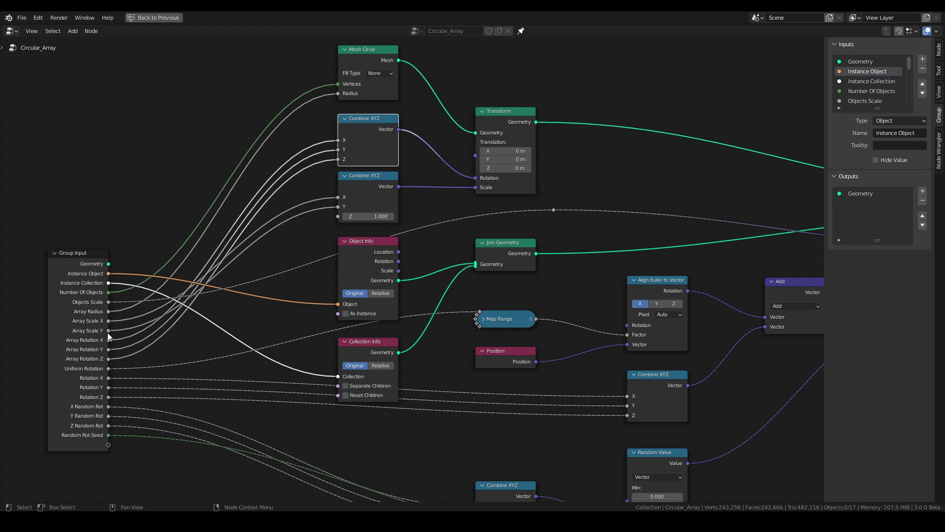
click(373, 186)
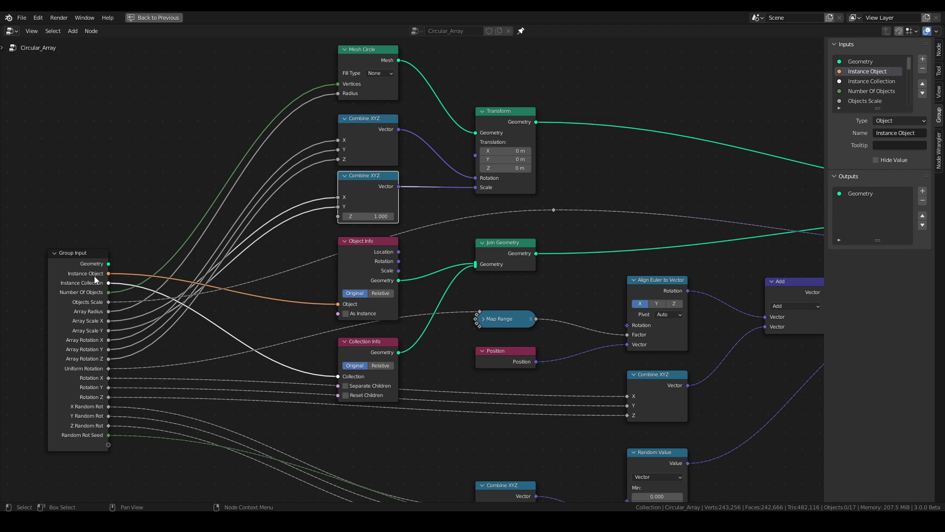
click(382, 255)
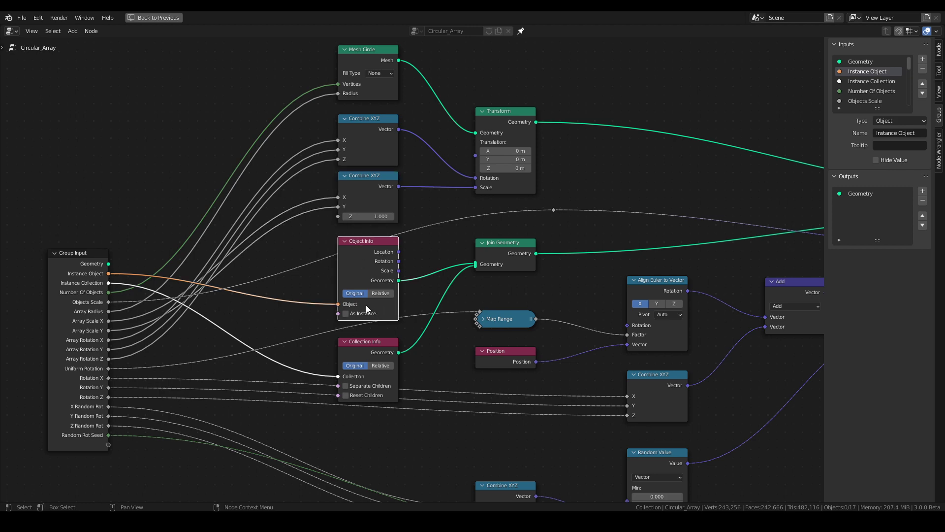
Restore the full layout and inspect the Collection Info node alongside the modifier's Instance Collection setting
key(ctrl+space)
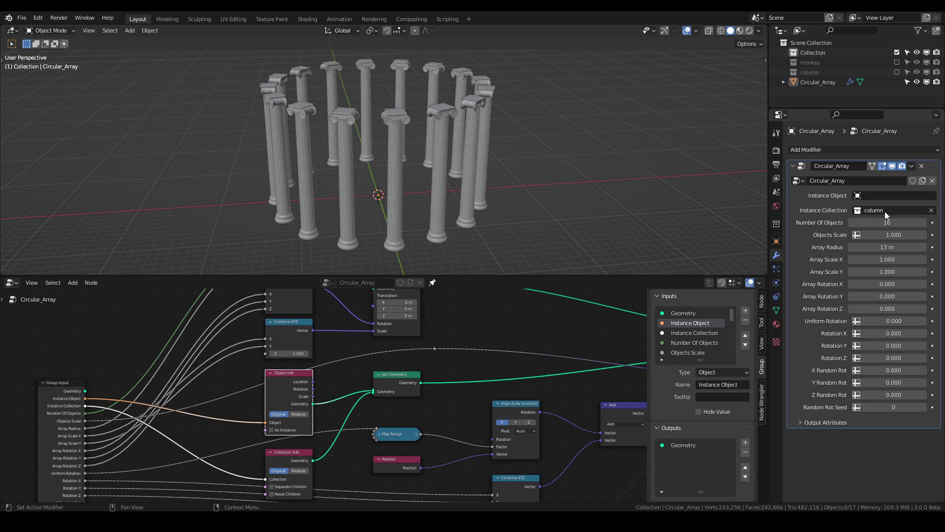
middle_drag(460, 390, 506, 327)
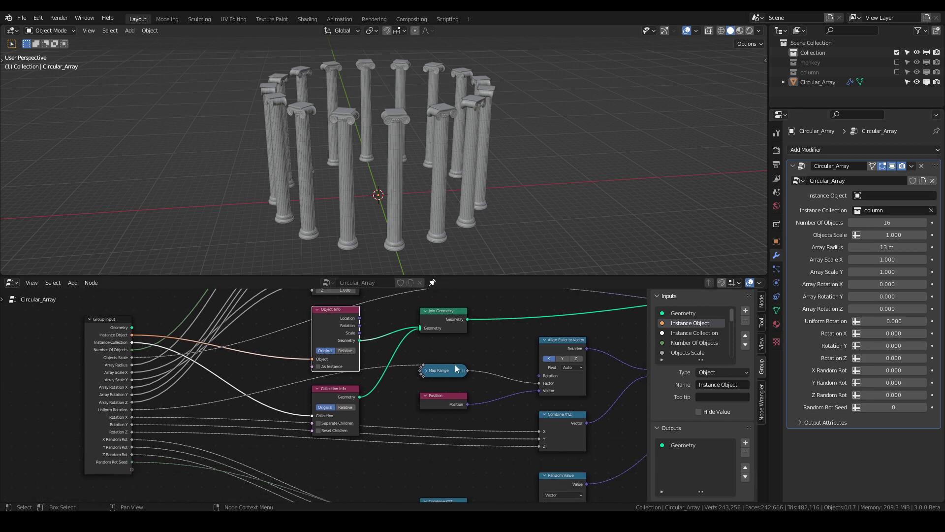
click(329, 392)
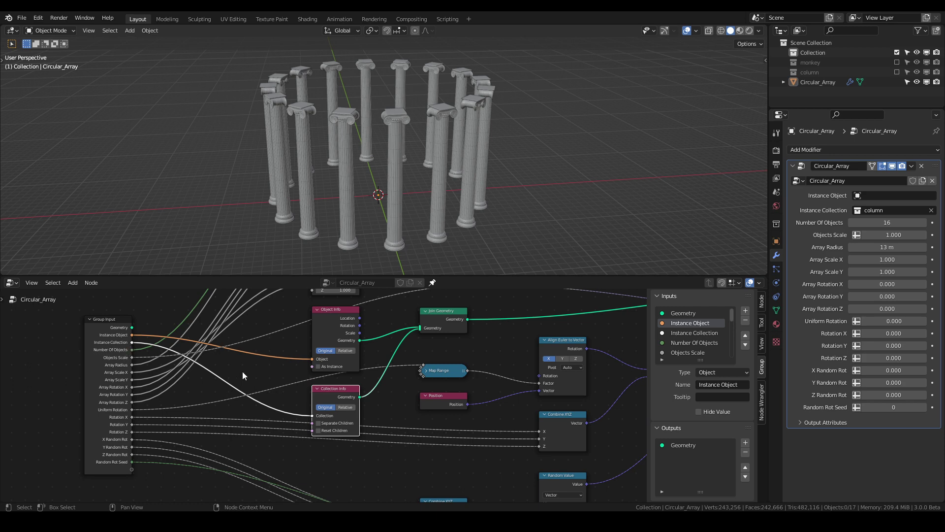
Maximize the node editor and inspect the Combine XYZ nodes that supply the random rotation and the Rotation X, Y and Z values
middle_drag(510, 336, 494, 352)
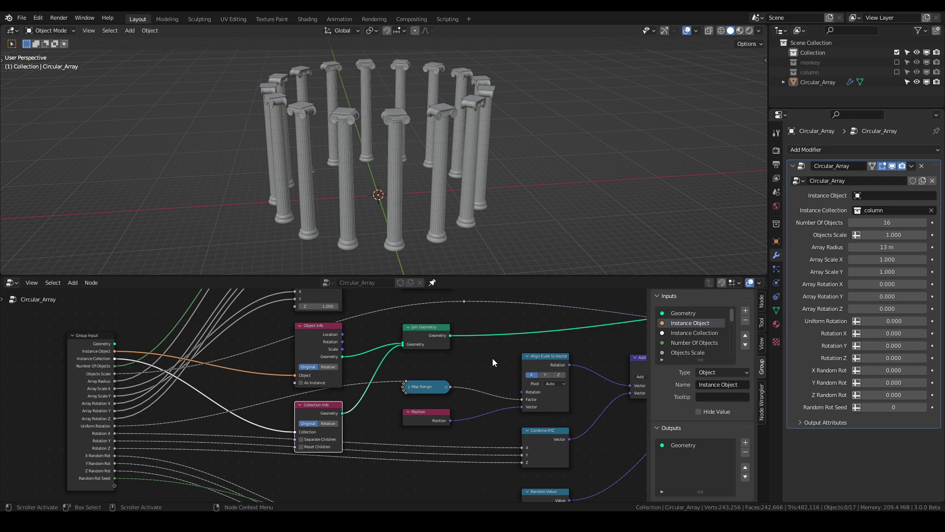
middle_drag(492, 358, 471, 324)
key(ctrl+space)
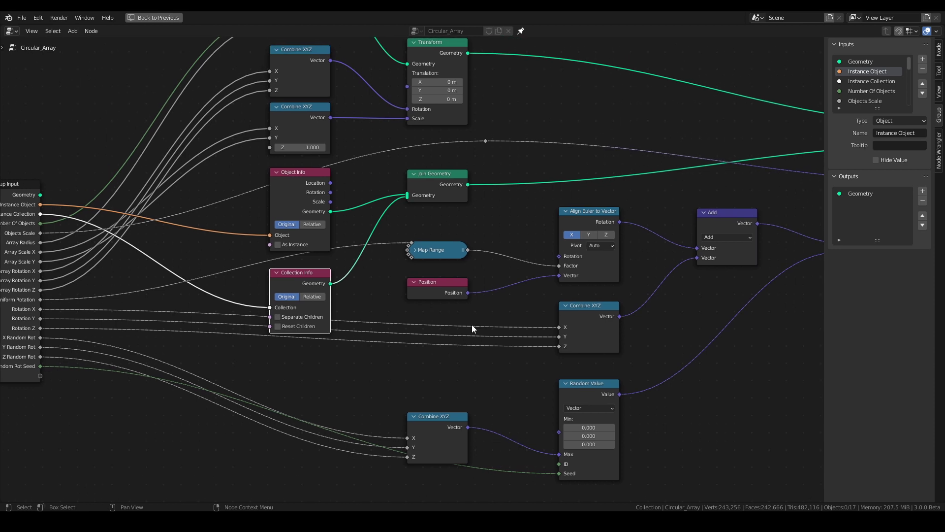
click(437, 438)
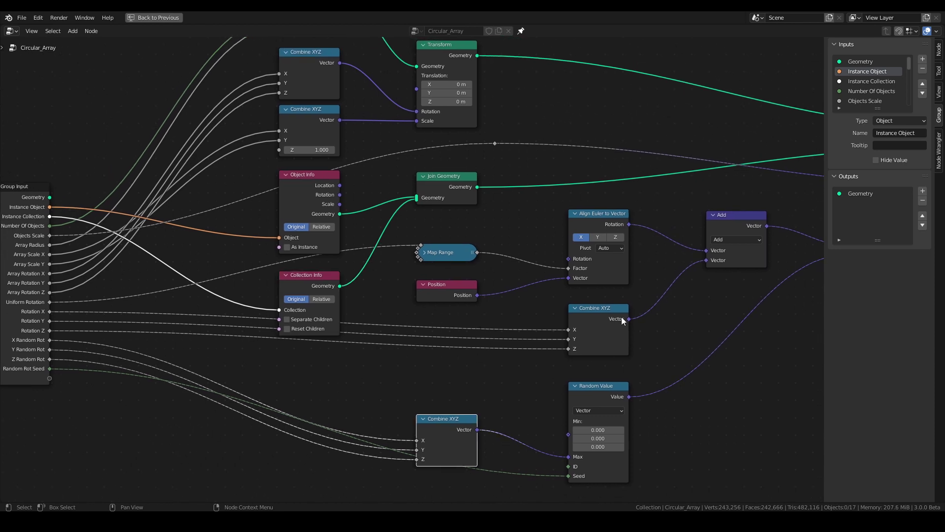
click(592, 307)
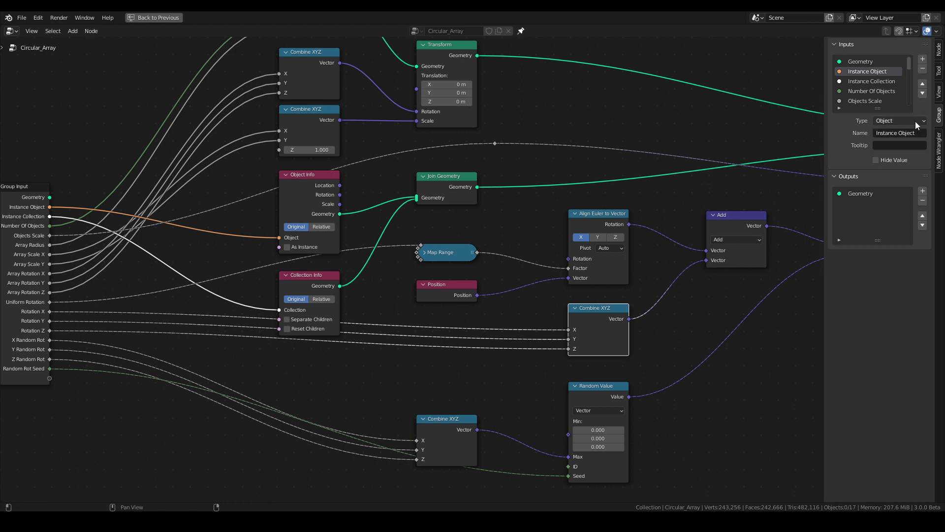
Examine the settings of the Array Scale X and Y and Array Rotation X, Y and Z group inputs
scroll(888, 92, down, 2)
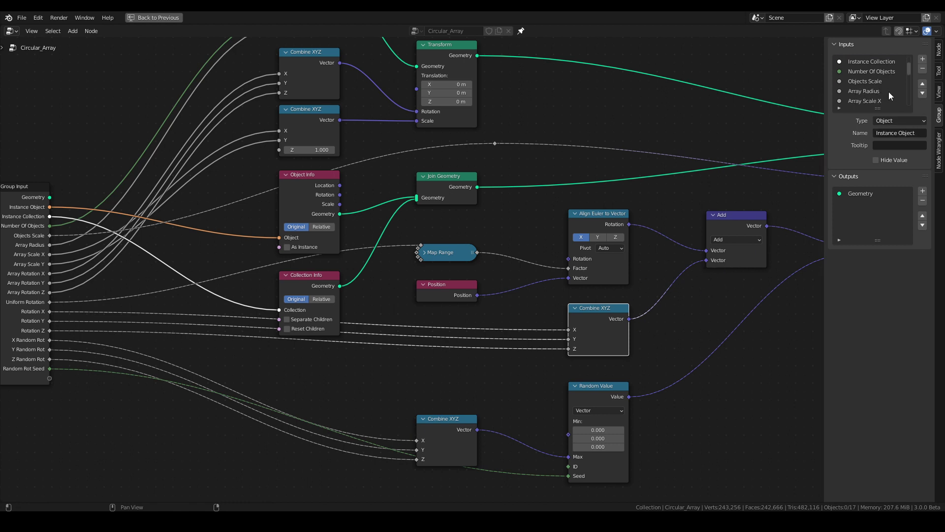
scroll(888, 92, down, 1)
click(875, 92)
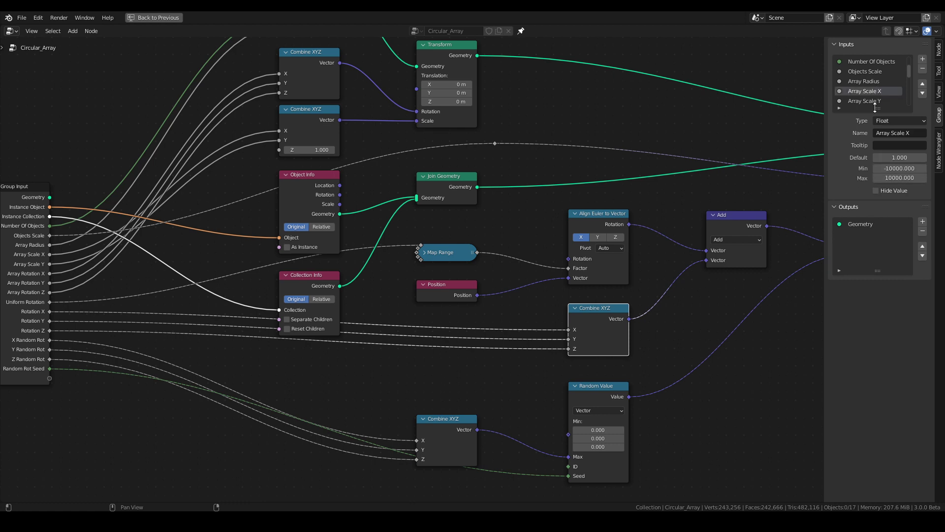
scroll(886, 92, down, 1)
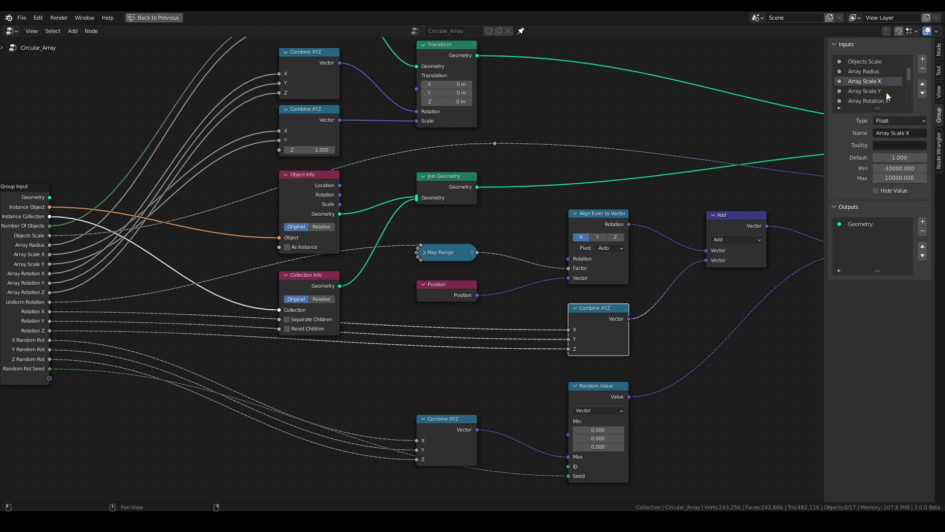
click(879, 90)
scroll(891, 100, down, 1)
click(885, 92)
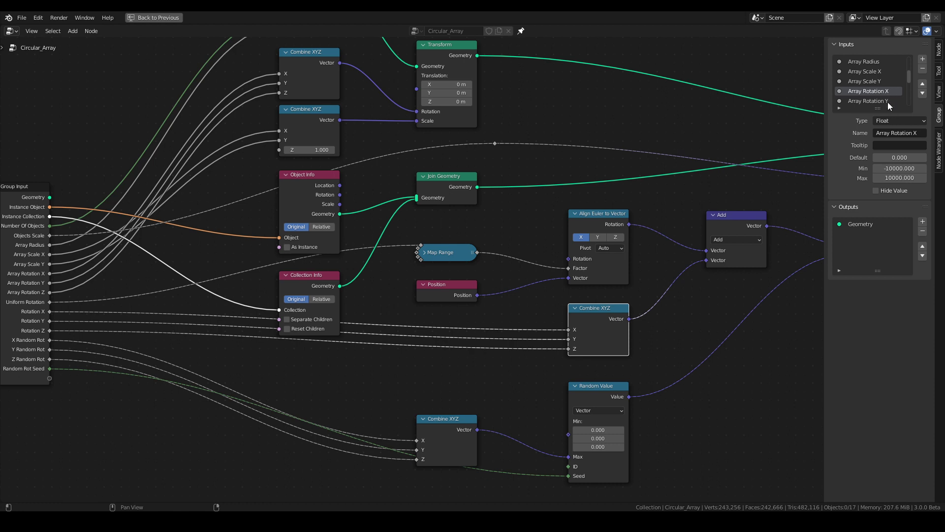
click(888, 102)
scroll(885, 93, down, 2)
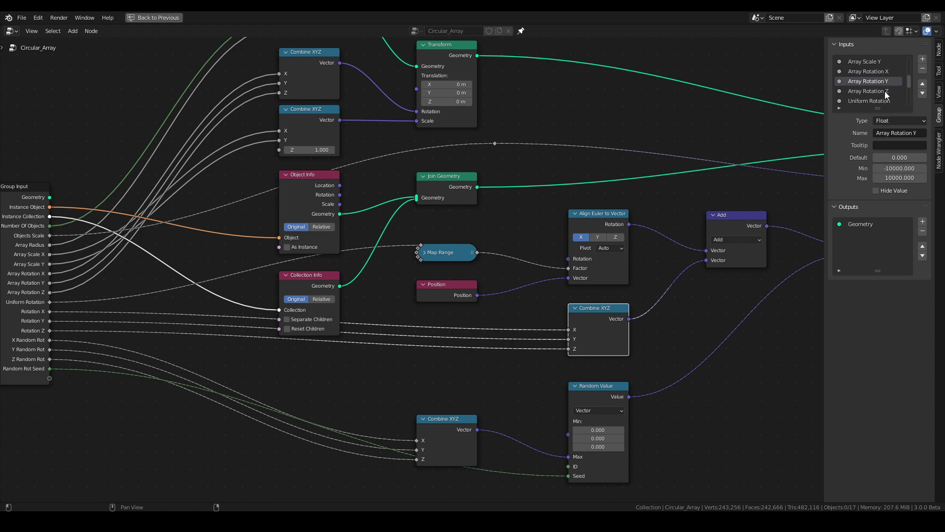
click(884, 91)
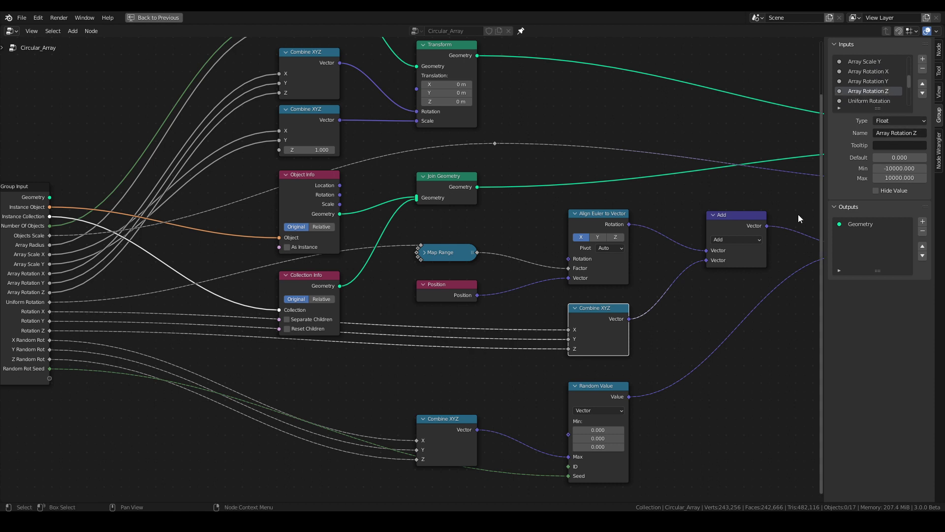
right_click(868, 94)
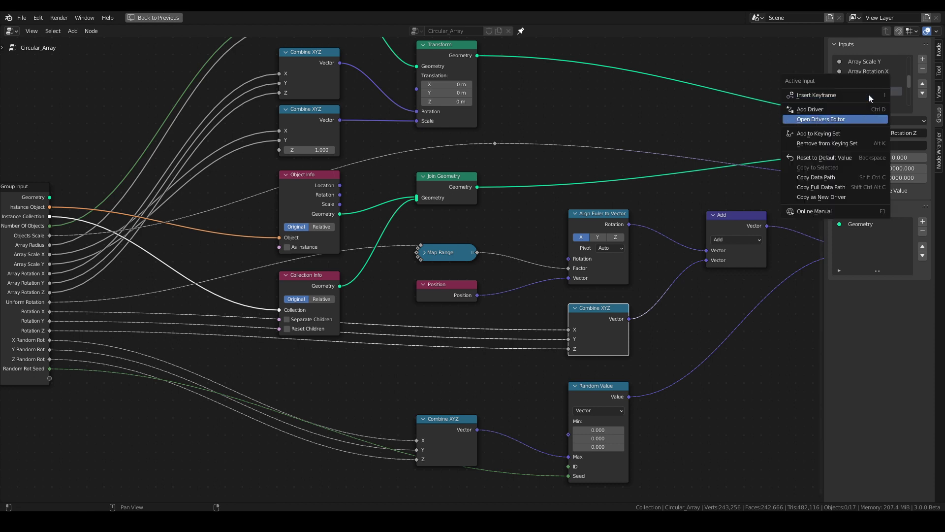
Review the settings of the Rotation X, Rotation Y and Rotation Z group inputs
scroll(873, 93, down, 3)
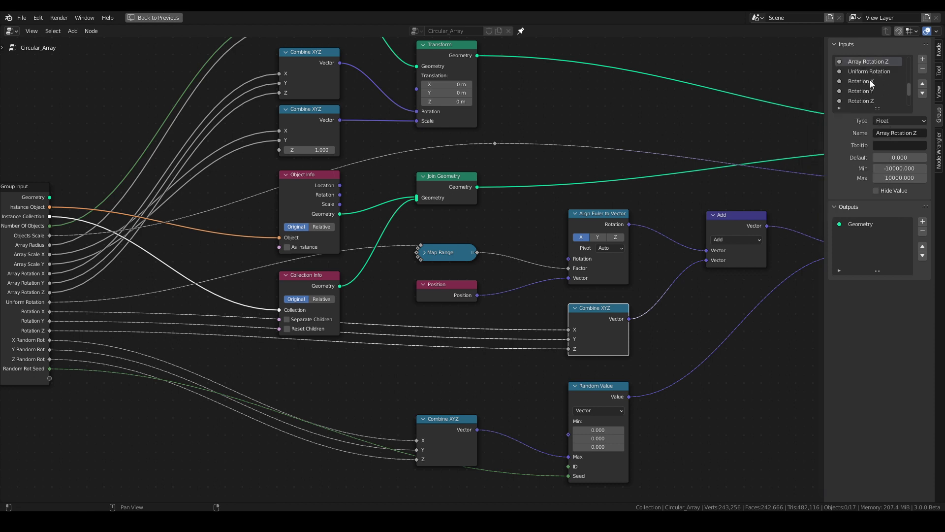
click(870, 81)
click(871, 91)
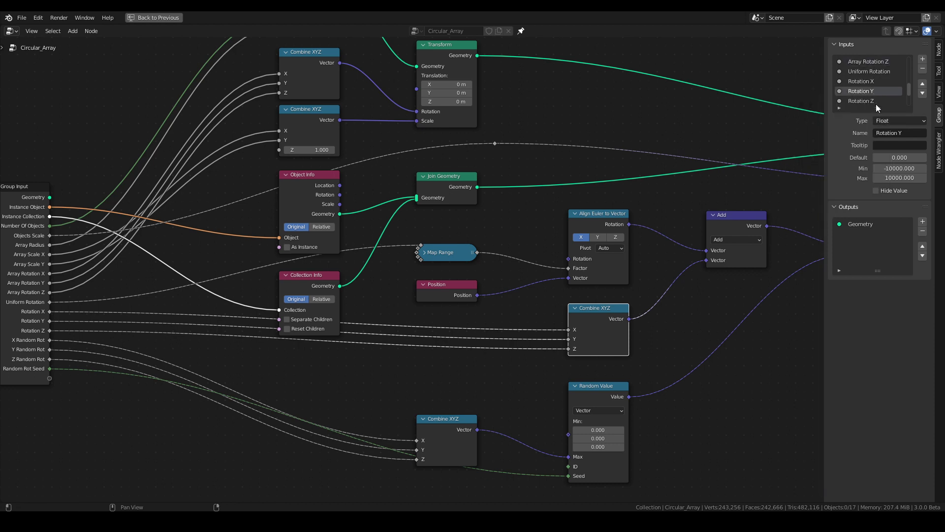
click(874, 102)
Review the settings of the X, Y and Z Random Rot group inputs
scroll(880, 93, down, 3)
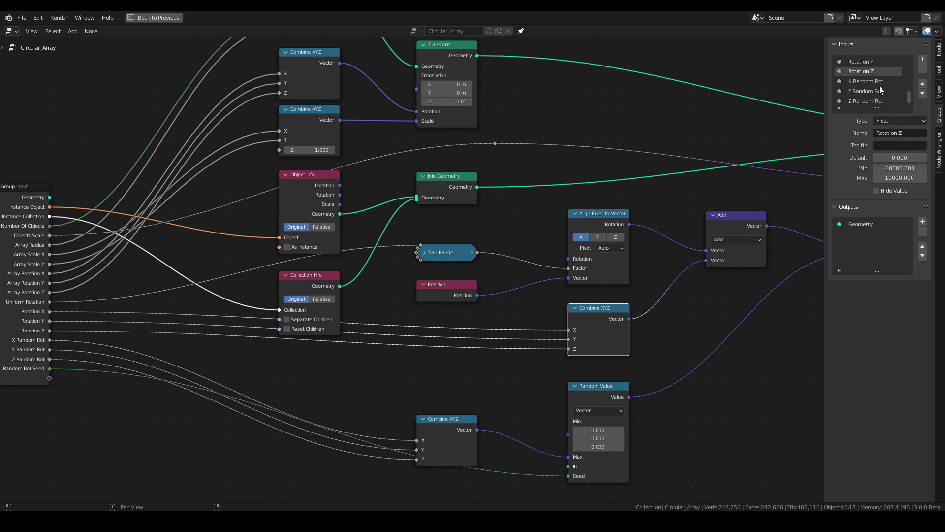
click(878, 84)
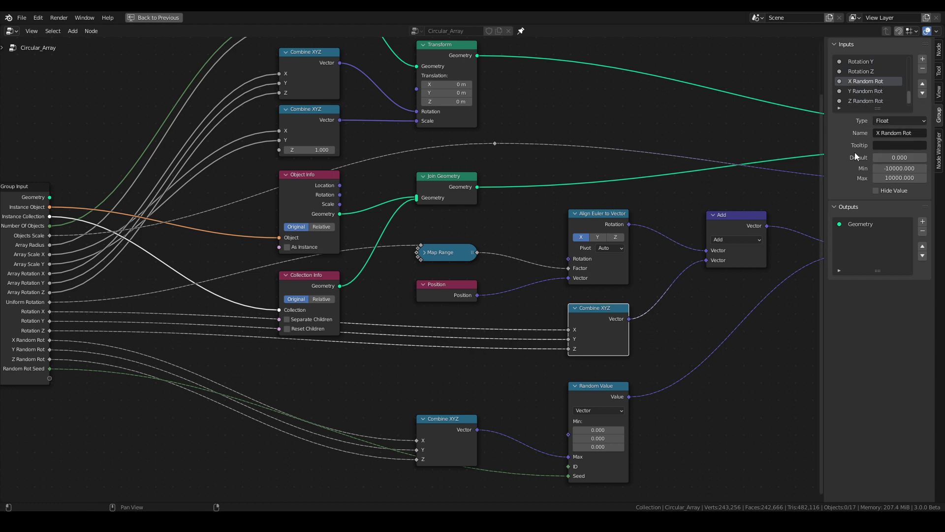
click(874, 90)
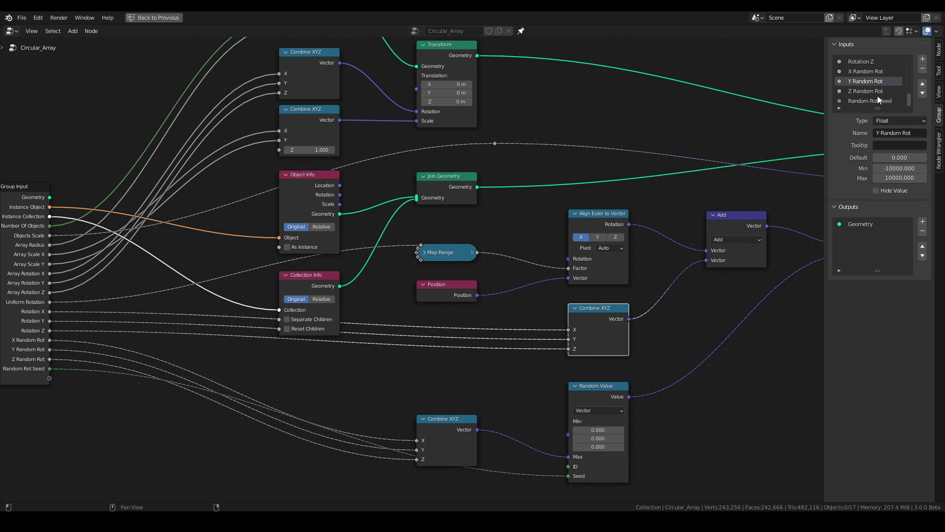
click(875, 99)
click(873, 91)
Check the type, default and limits of the Number Of Objects group input beside the Mesh Circle node
scroll(876, 90, up, 8)
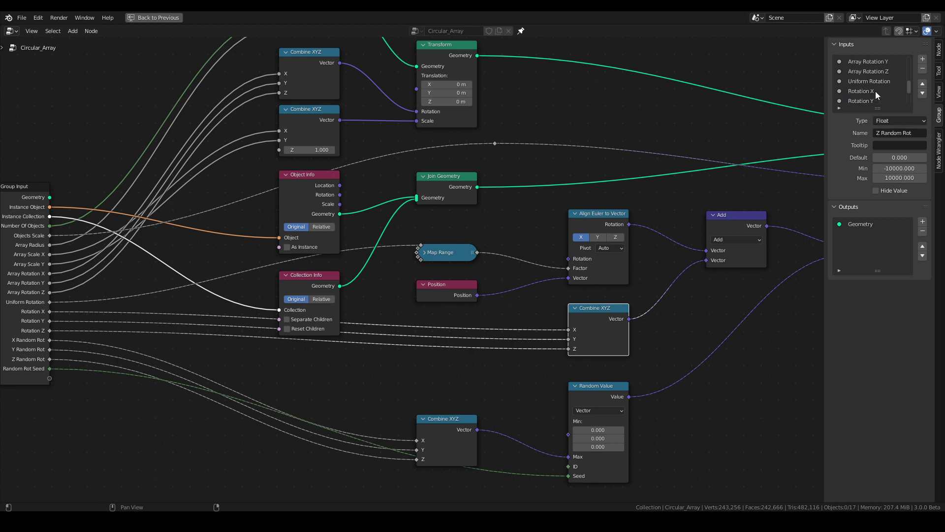
scroll(875, 74, up, 4)
click(873, 74)
middle_drag(441, 95, 458, 203)
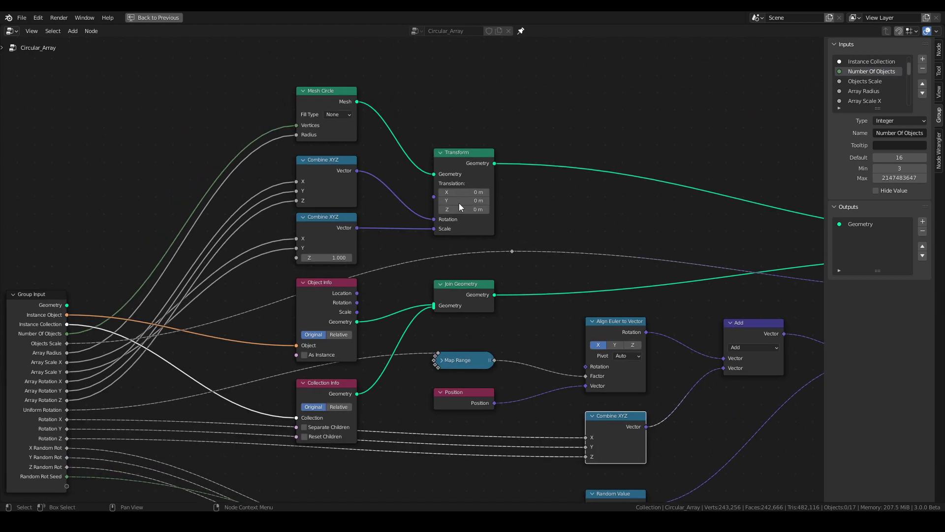
Inspect the Objects Scale group input and its modifier setting in the full layout, and return to the maximized node editor
click(865, 81)
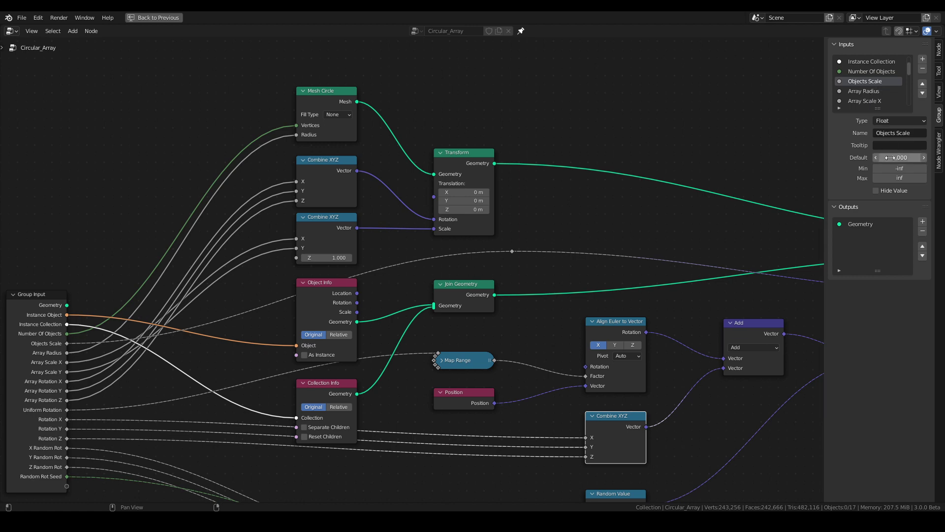
key(ctrl+space)
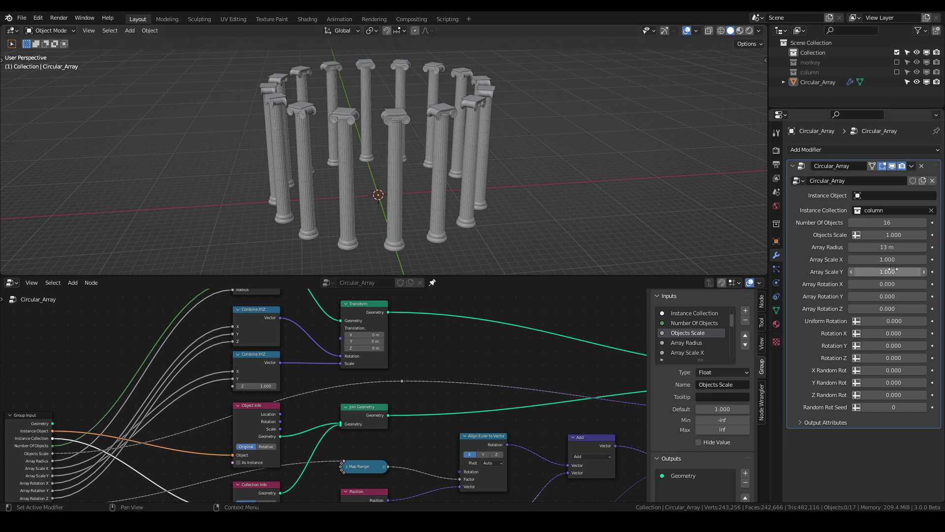
mouse_move(893, 234)
mouse_down()
mouse_move(881, 234)
mouse_move(893, 235)
mouse_up()
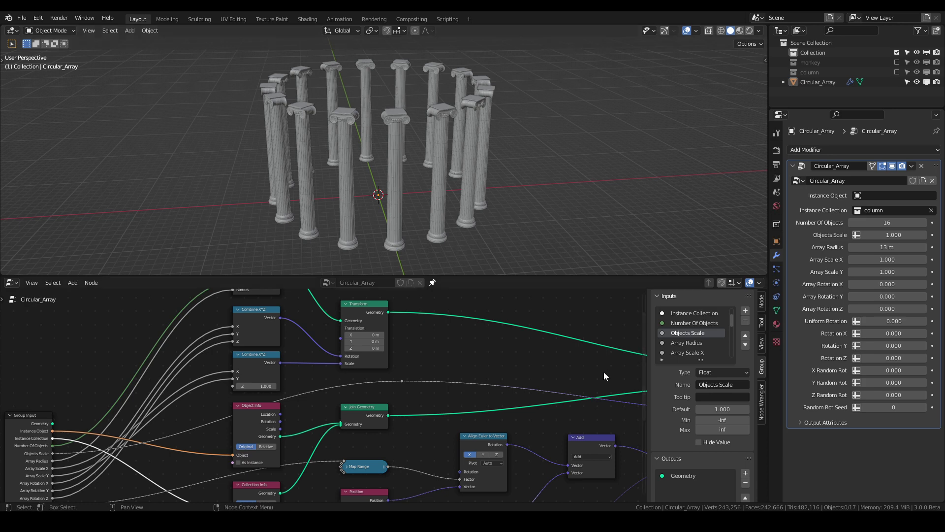
key(ctrl+space)
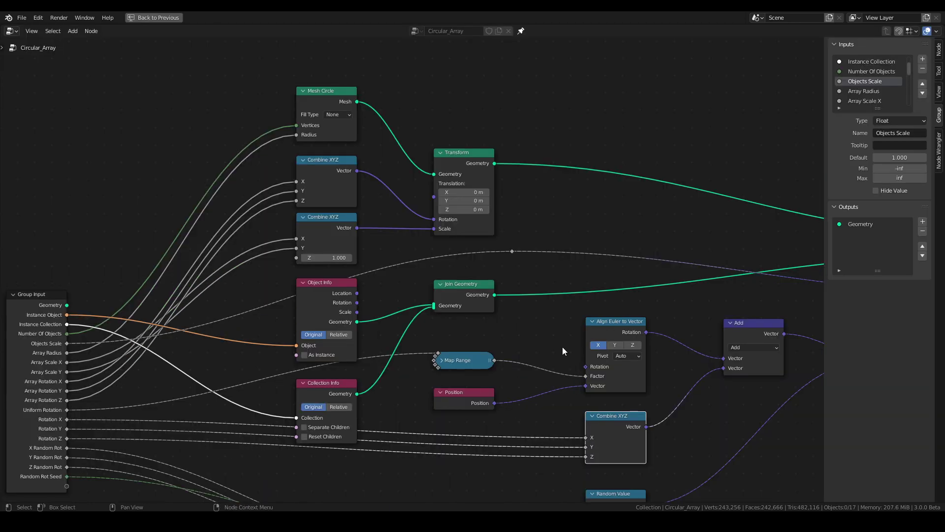
Follow the node links from the Group Input node through to the Instance on Points and Group Output nodes
middle_drag(563, 346, 485, 283)
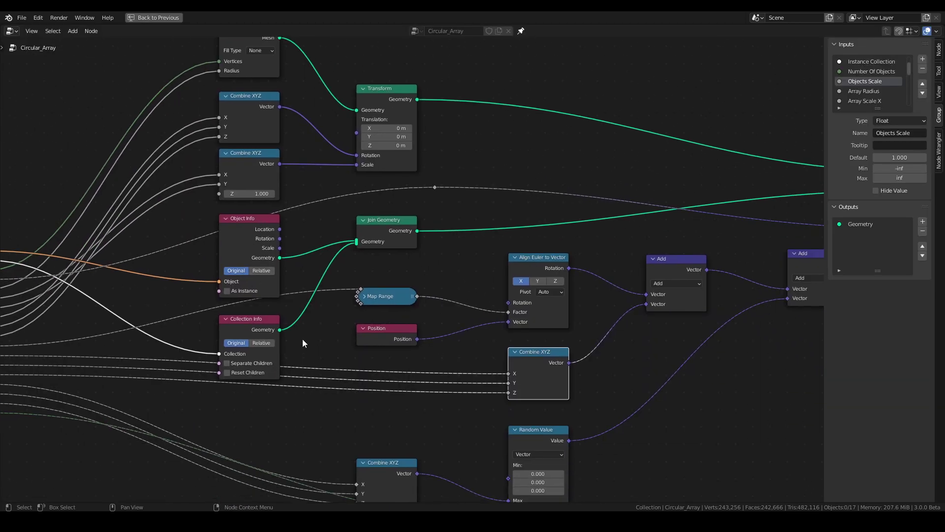
middle_drag(302, 343, 376, 275)
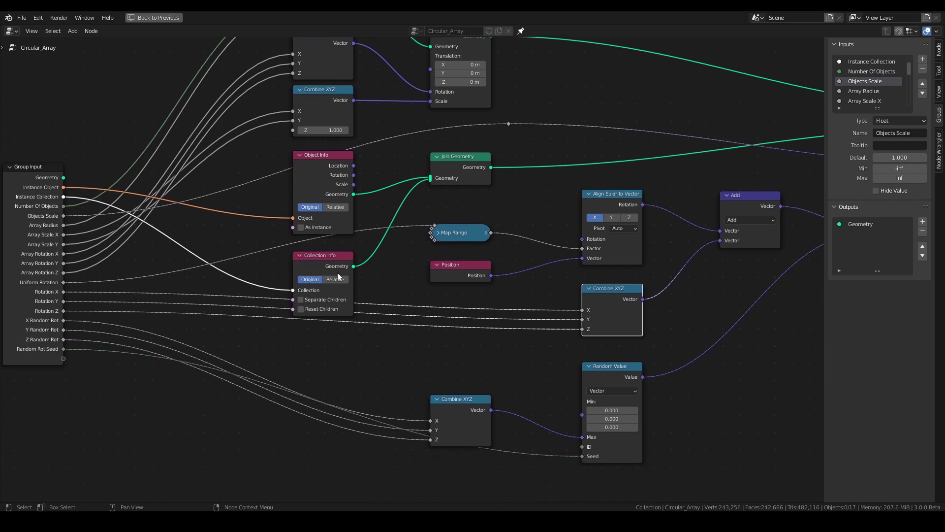
middle_drag(440, 345, 367, 365)
middle_drag(433, 270, 292, 291)
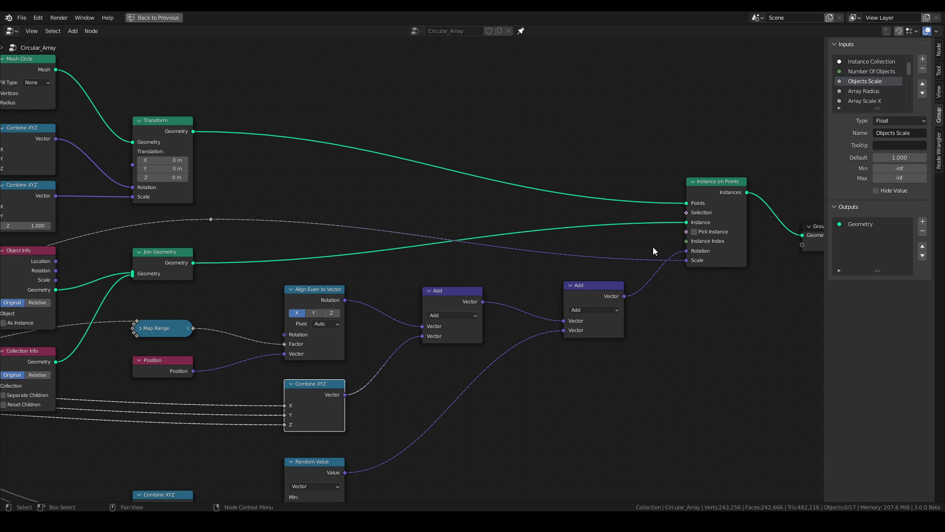
middle_drag(654, 249, 683, 209)
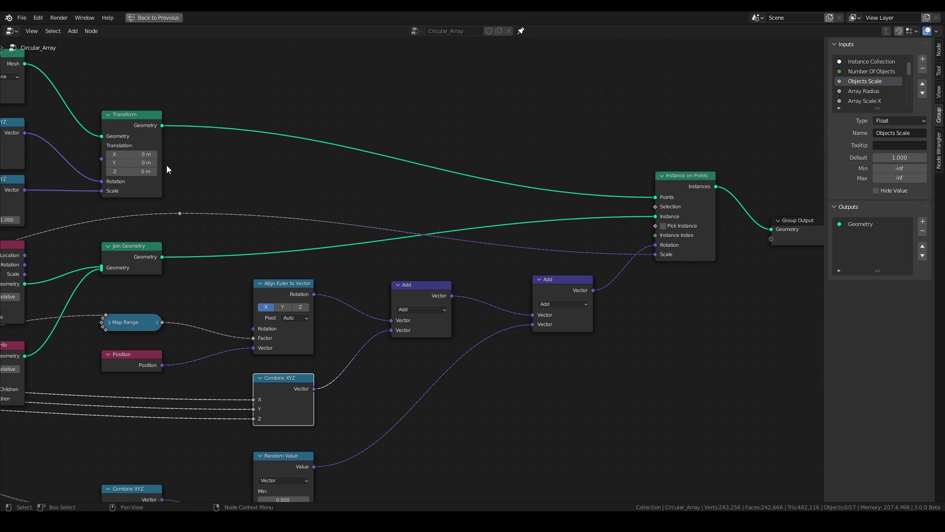
Select the Transform node and examine how the geometry, rotation and scale branches feed the Instance on Points node
click(125, 123)
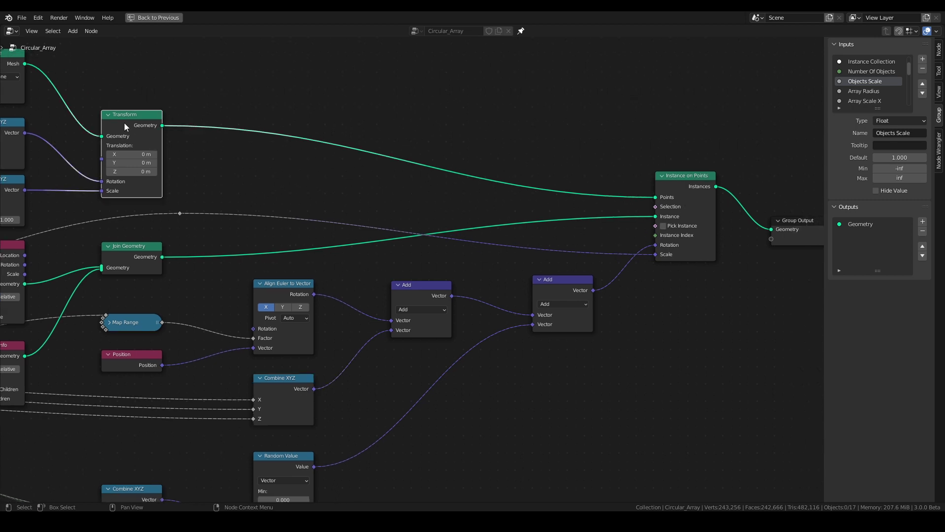
middle_drag(694, 317, 664, 311)
middle_drag(354, 273, 551, 257)
middle_drag(670, 379, 533, 384)
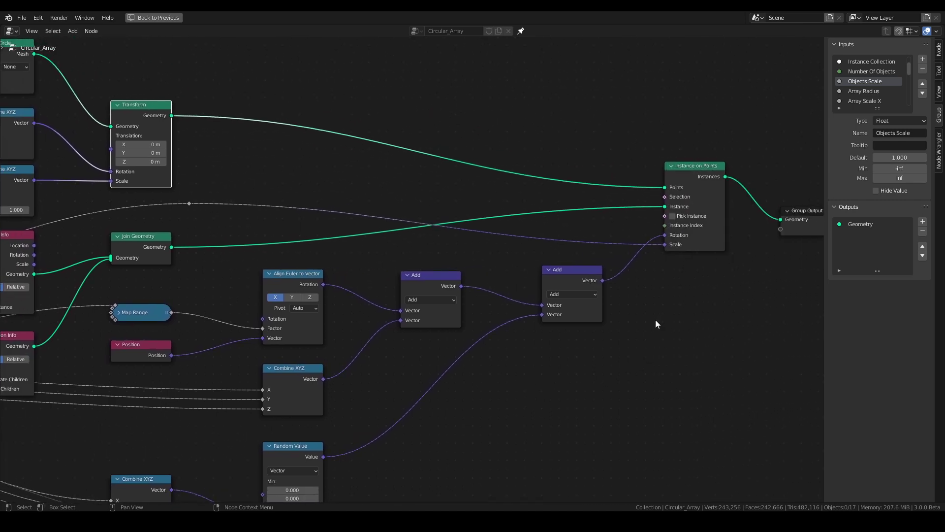
middle_drag(654, 308, 760, 282)
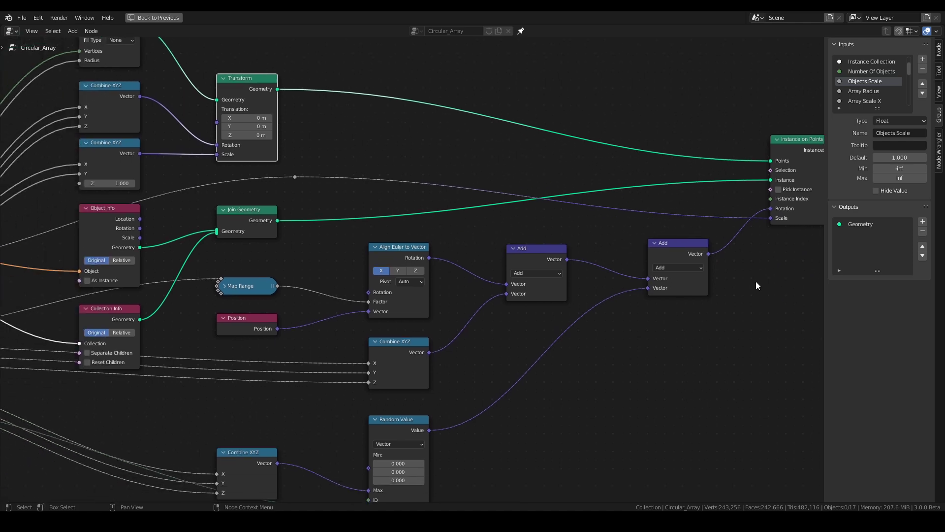
scroll(755, 282, down, 2)
middle_drag(688, 313, 598, 321)
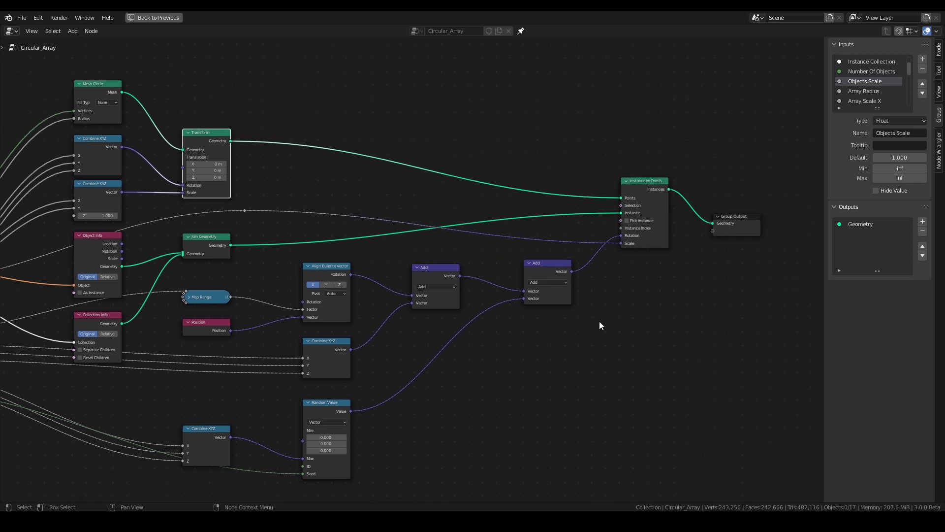
middle_drag(648, 273, 708, 232)
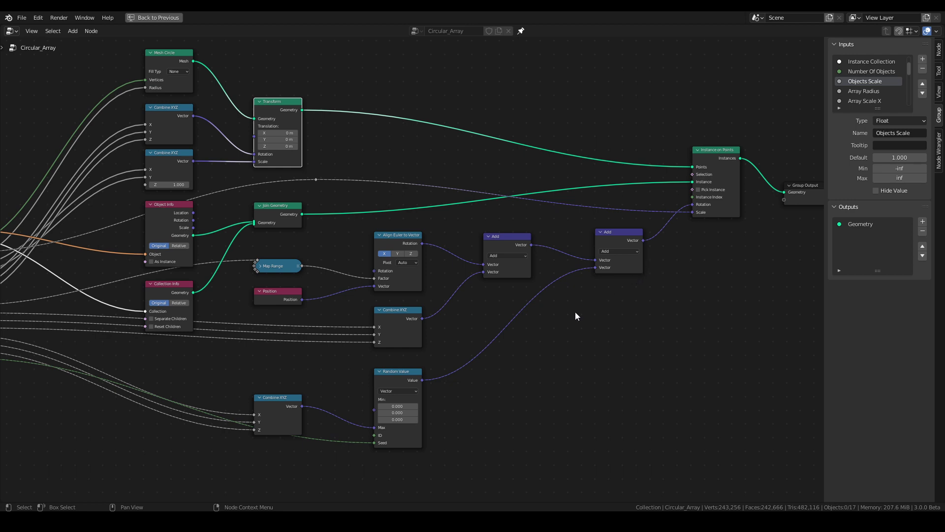
middle_drag(576, 312, 622, 298)
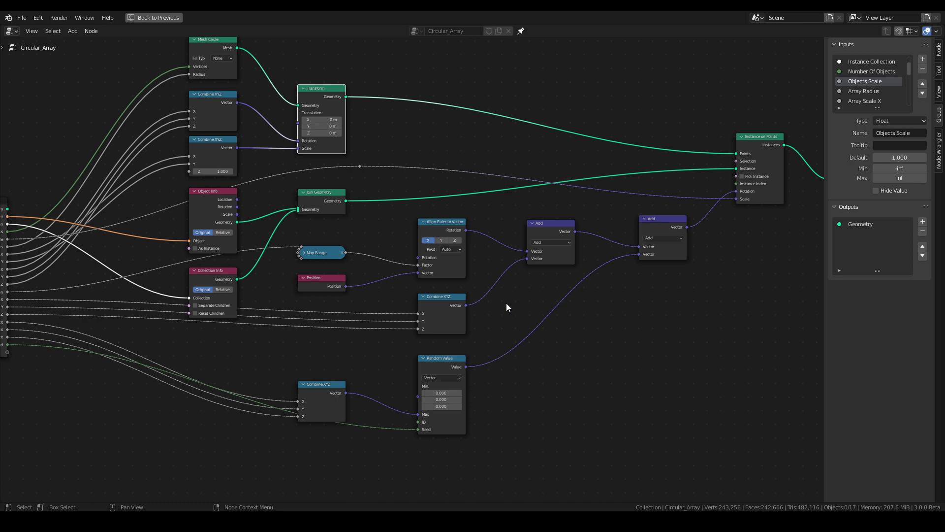
Select the Align Euler to Vector node and inspect its Position, Map Range and Uniform Rotation connections
middle_drag(508, 304, 622, 274)
scroll(601, 258, up, 1)
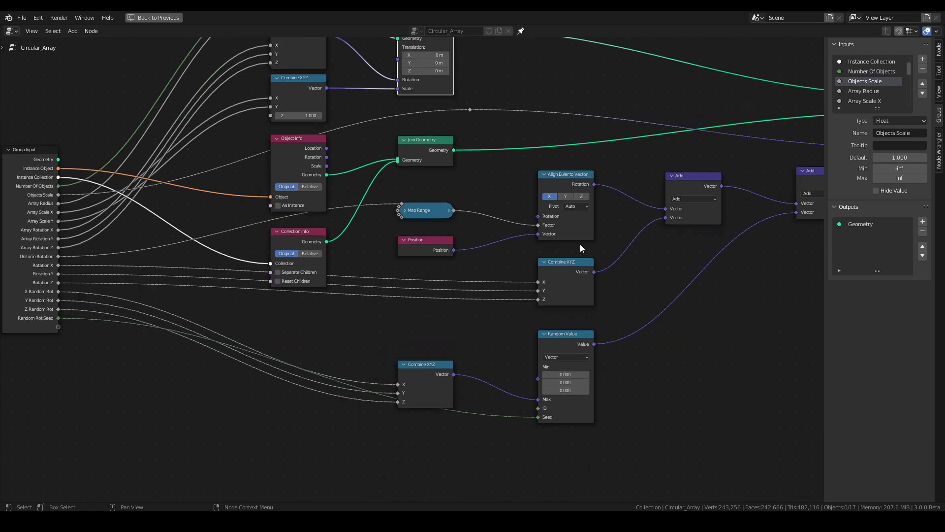
click(563, 179)
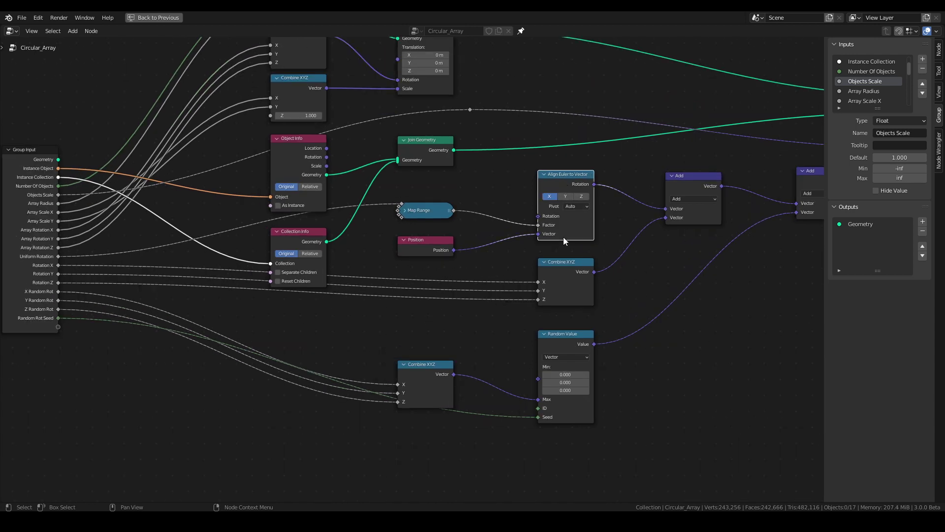
middle_drag(479, 261, 544, 260)
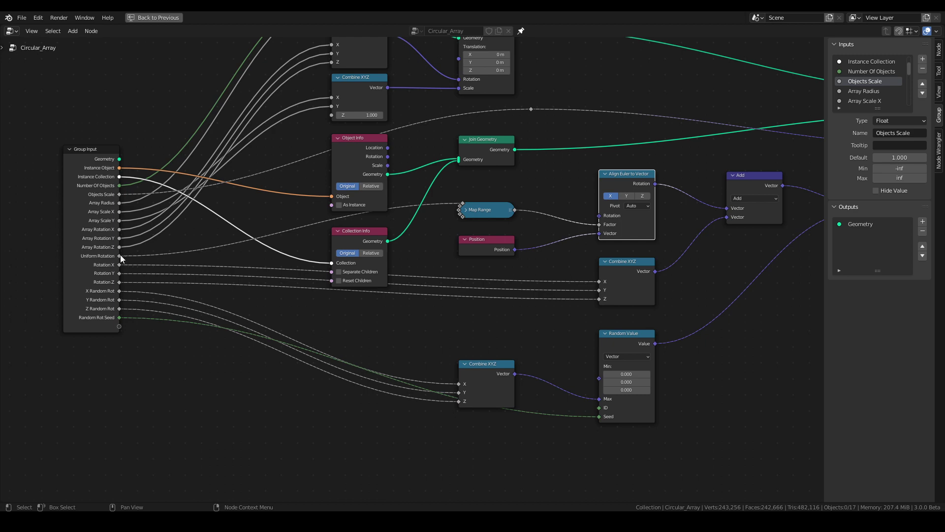
Restore the full layout, set the modifier's Uniform Rotation to 1.000 and inspect the columns' orientation
key(ctrl+space)
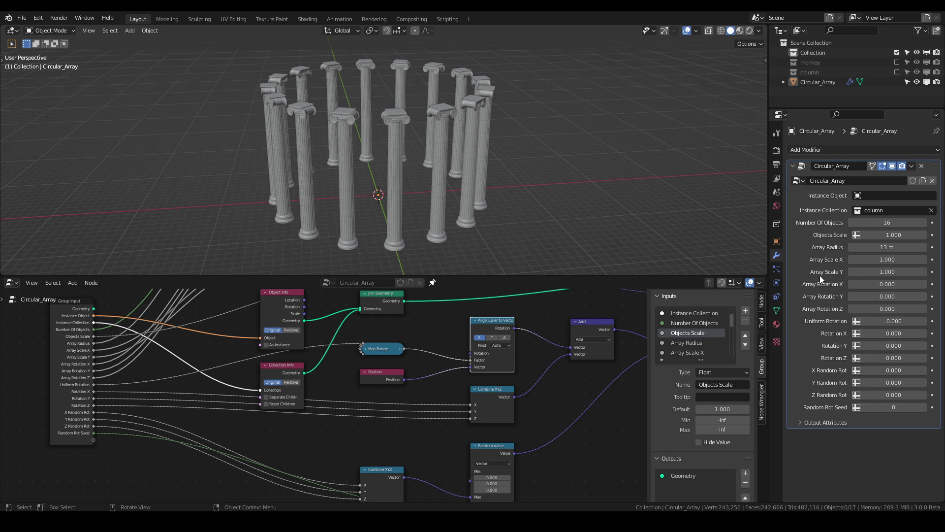
click(882, 321)
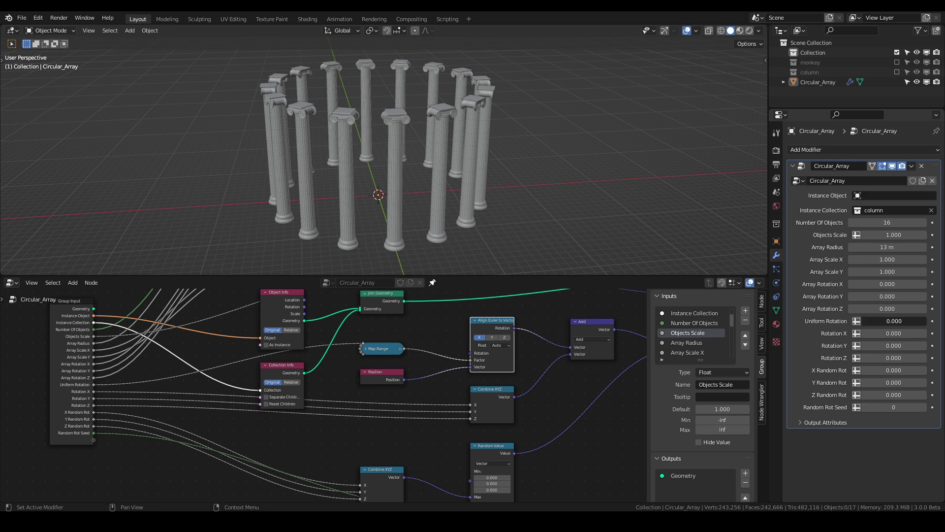
drag(882, 321, 925, 321)
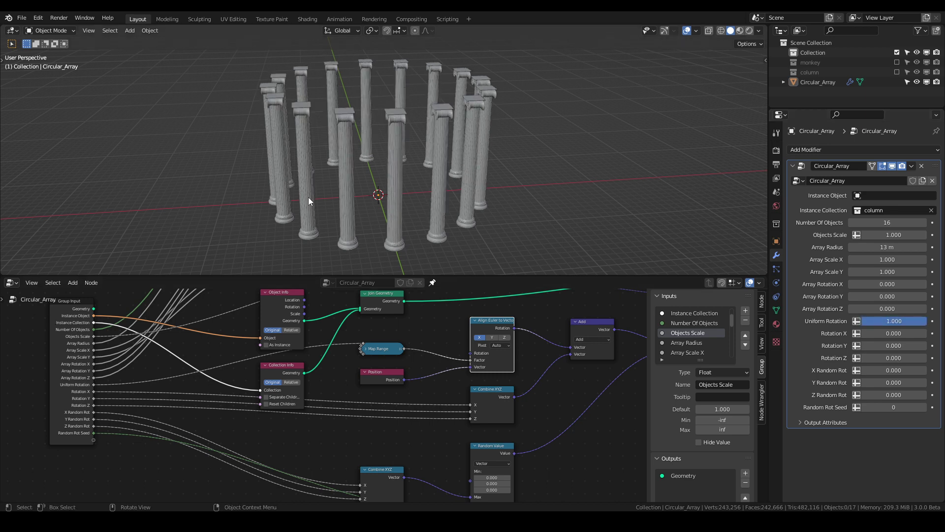
middle_drag(398, 173, 521, 164)
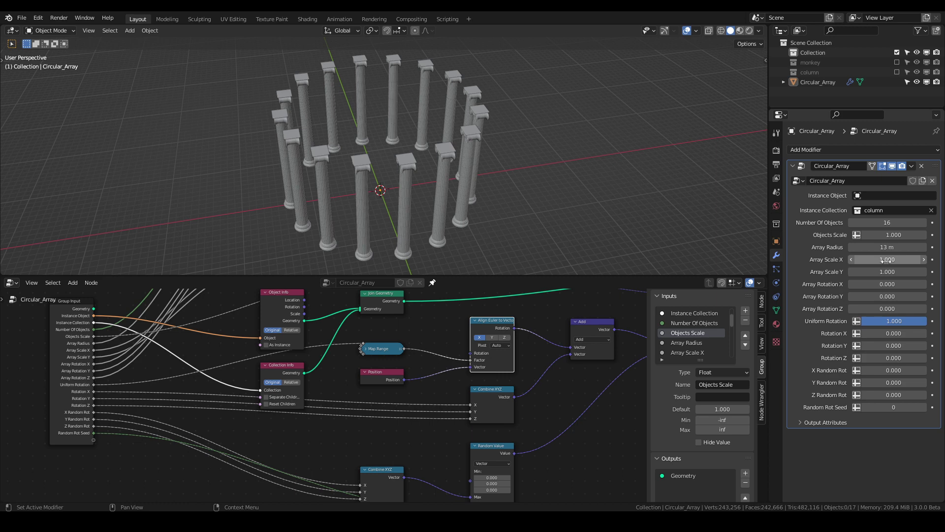
Try Array Scale X at 2.450, compare the columns with Uniform Rotation at 0.000 and 1.000, and return Array Scale X to 1
drag(886, 259, 925, 259)
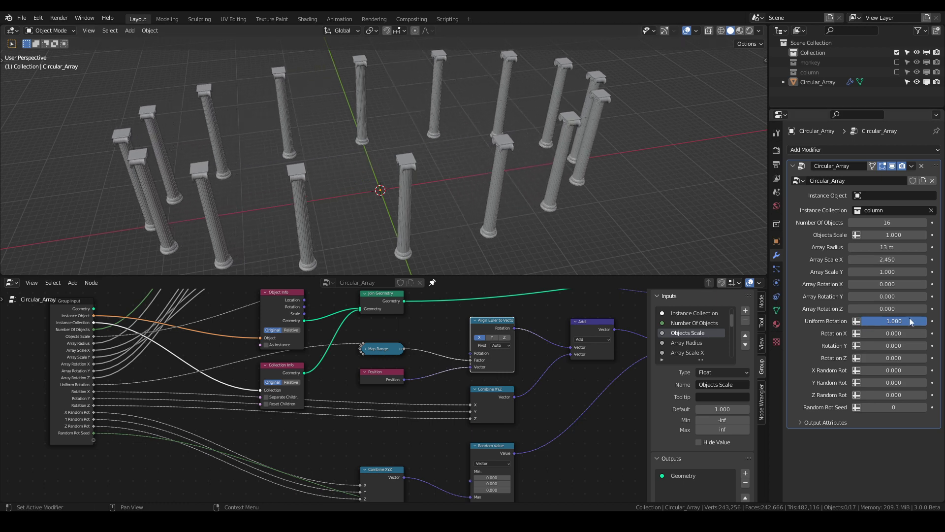
drag(905, 323, 849, 322)
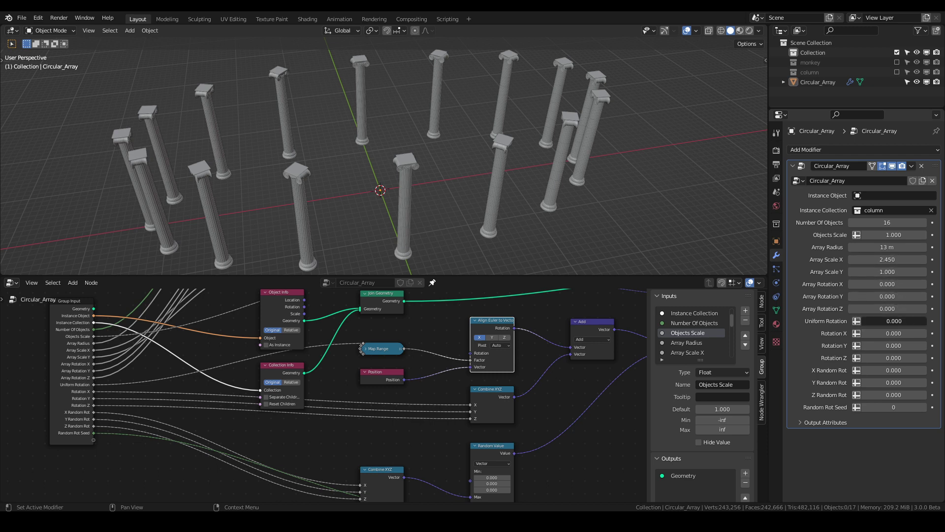
drag(883, 322, 935, 321)
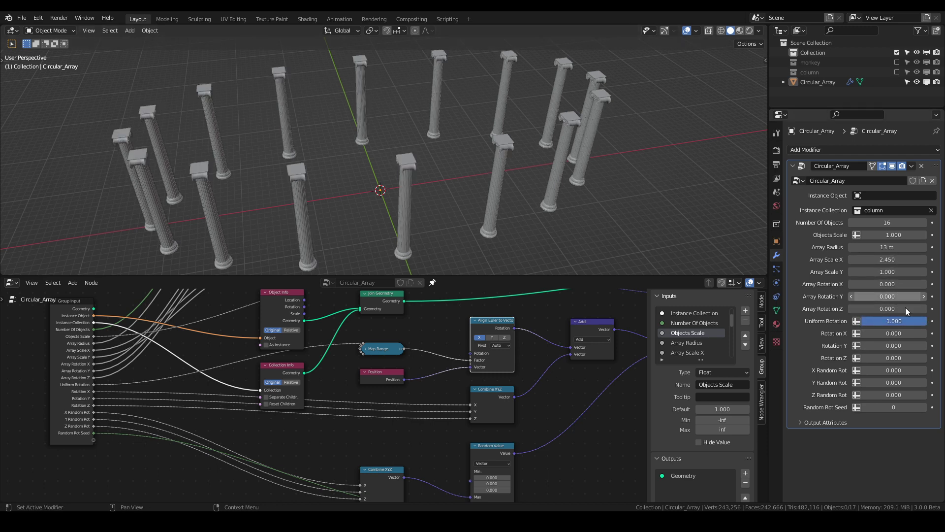
click(893, 259)
text(1)
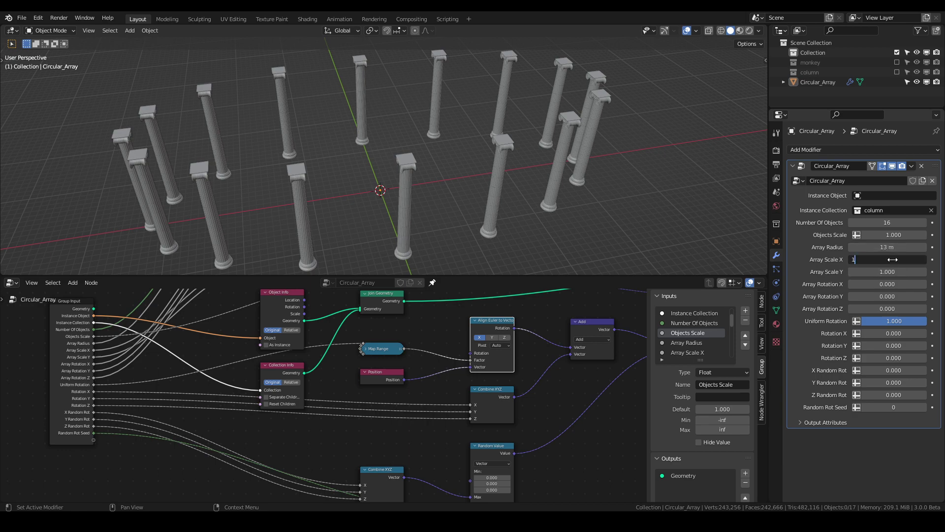
key(Return)
Expand the Map Range node to check its settings, collapse it again, and set the modifier's Uniform Rotation to 0.000
middle_drag(453, 196, 453, 175)
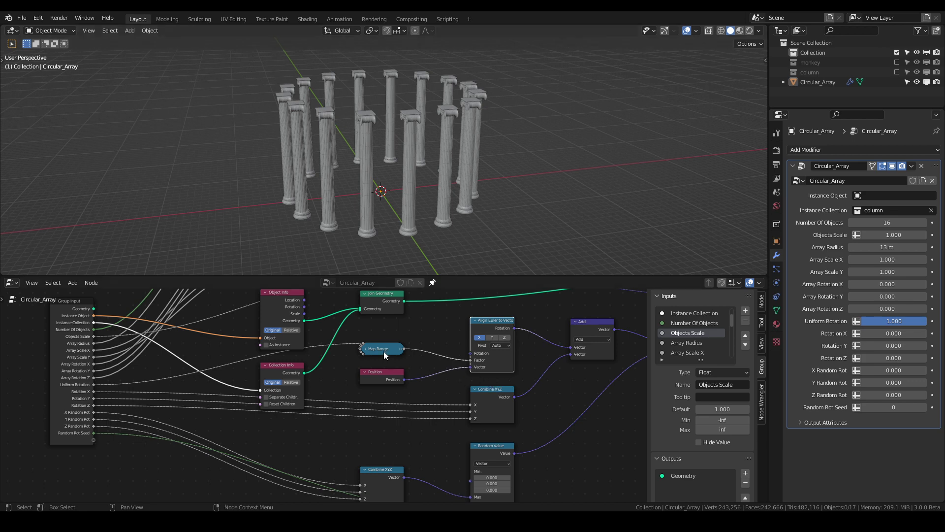
click(366, 348)
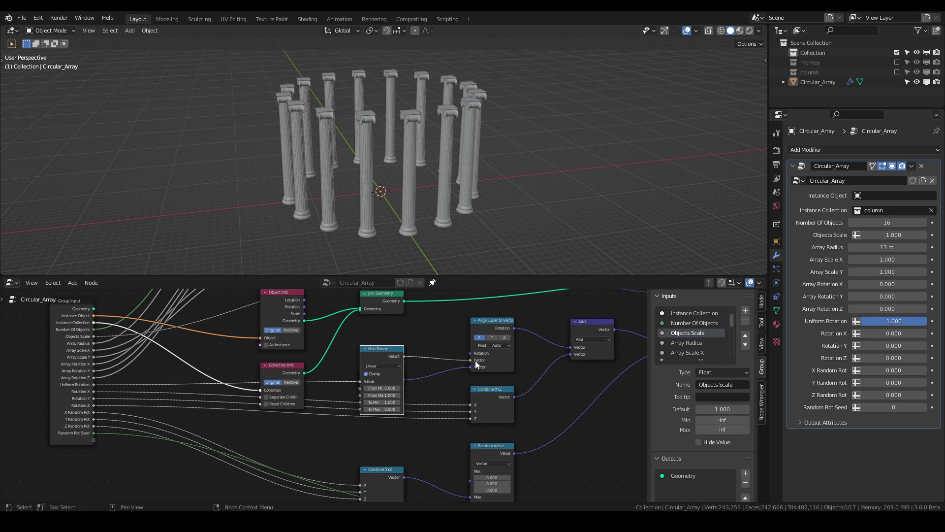
click(364, 349)
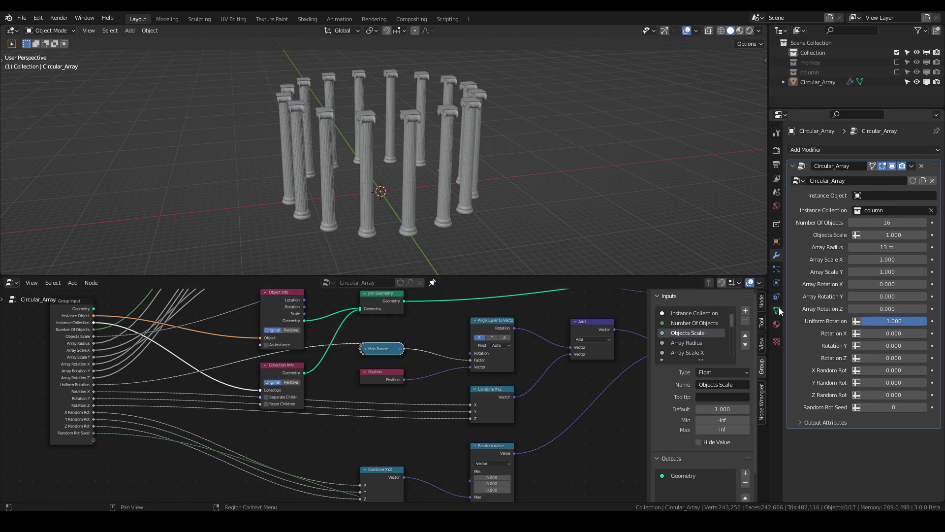
middle_drag(446, 164, 477, 196)
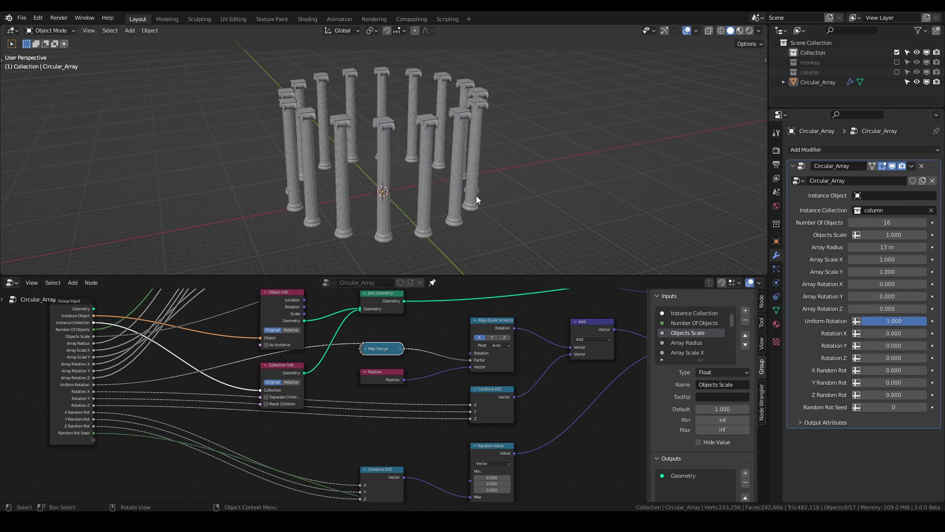
drag(891, 321, 858, 321)
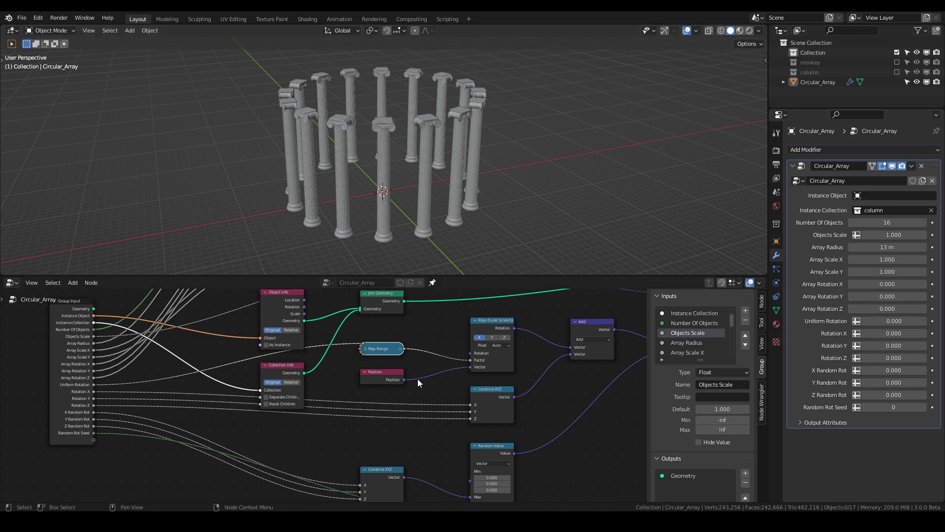
Select the Position node and examine its link into the Vector input of the Align Euler to Vector node
scroll(394, 391, up, 3)
middle_drag(430, 393, 405, 386)
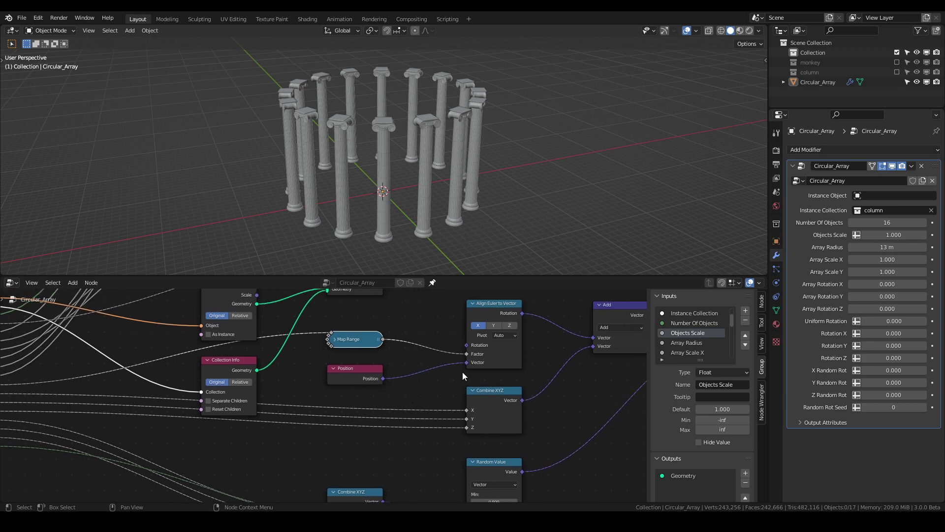
click(350, 373)
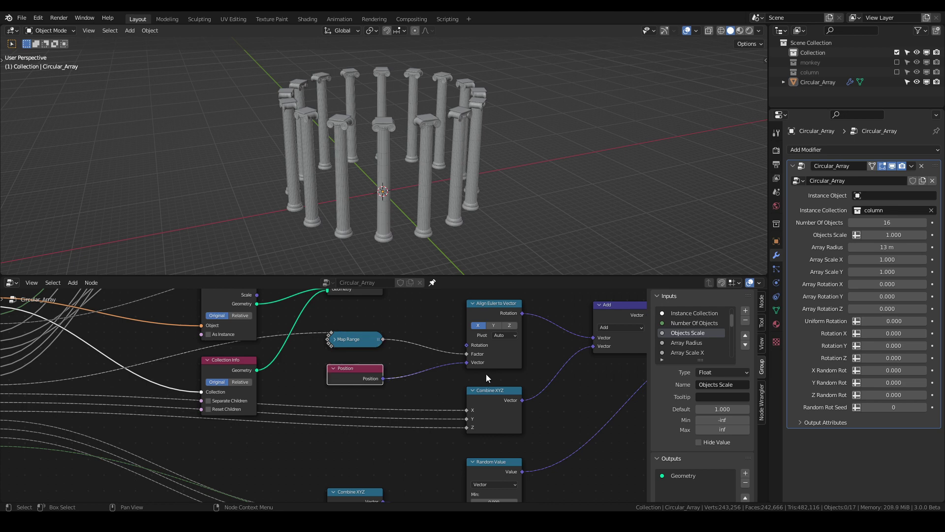
middle_drag(431, 207, 420, 226)
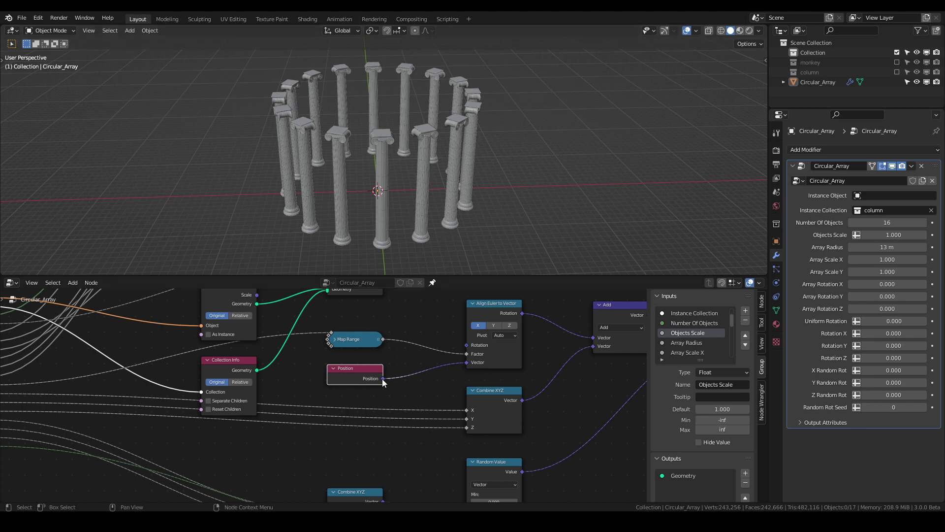
key(shift+a)
mouse_move(415, 373)
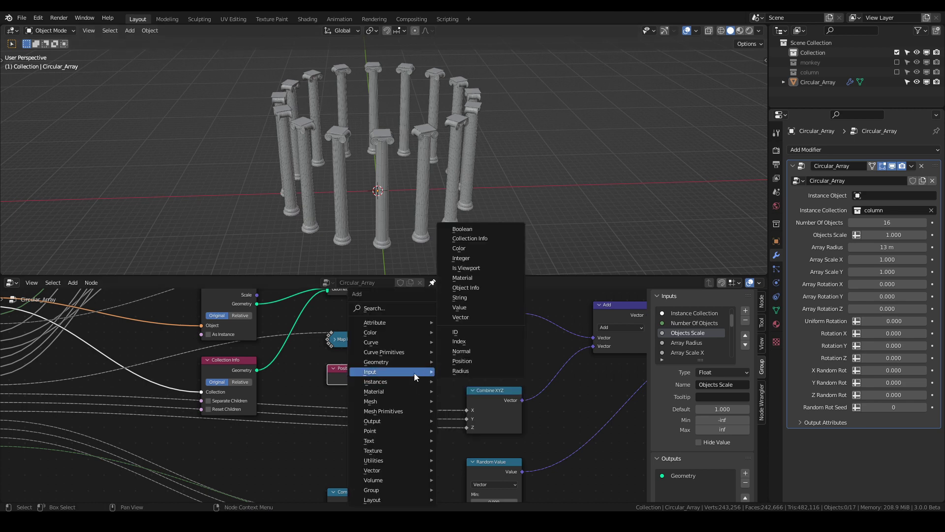
click(467, 361)
right_click(426, 396)
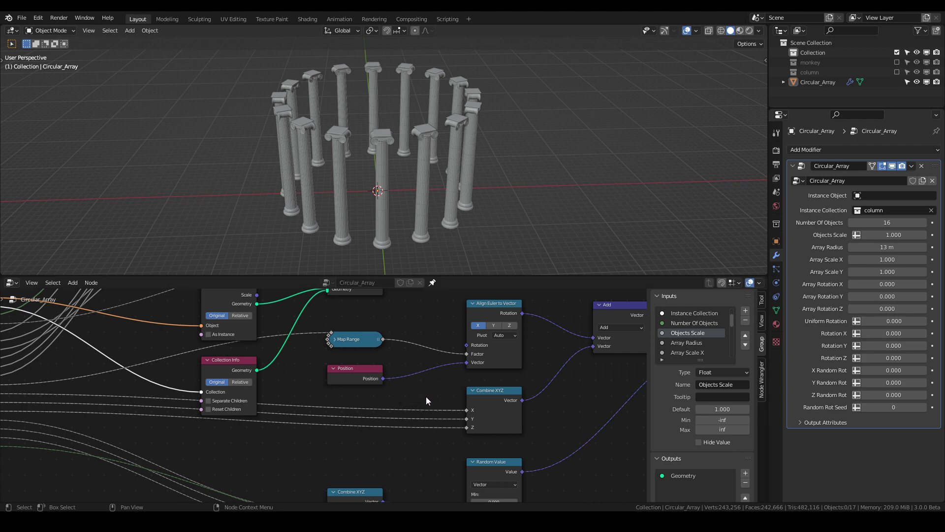
Inspect the Add node and the Combine XYZ node that passes Rotation X, Y and Z into it
middle_drag(440, 389, 426, 388)
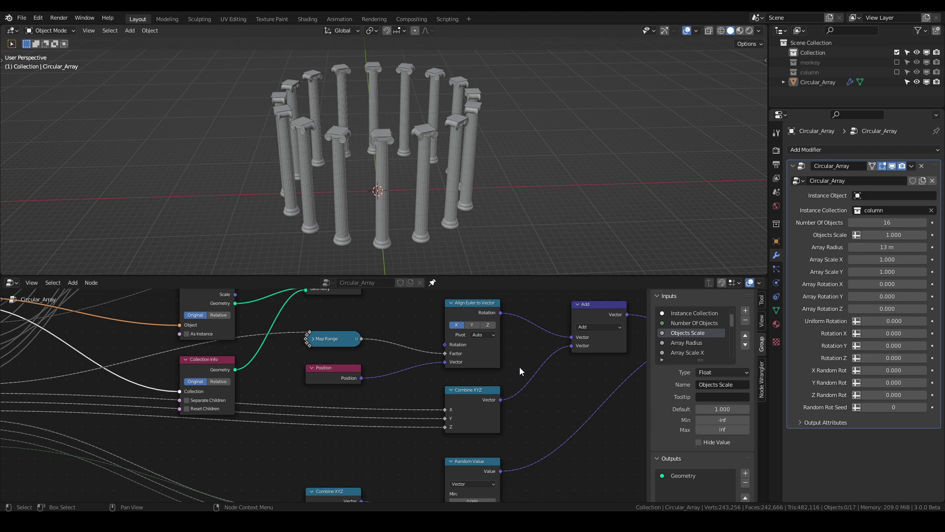
scroll(520, 369, down, 2)
click(544, 332)
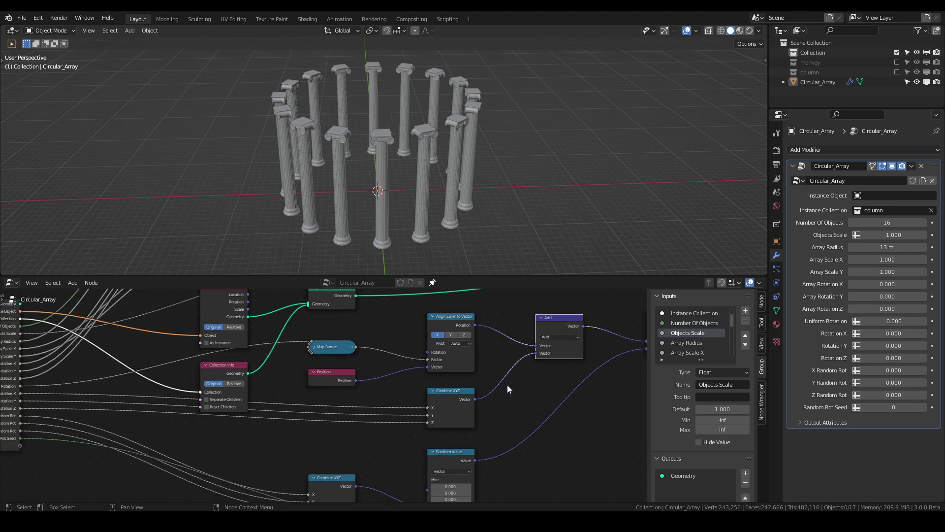
middle_drag(513, 393, 570, 364)
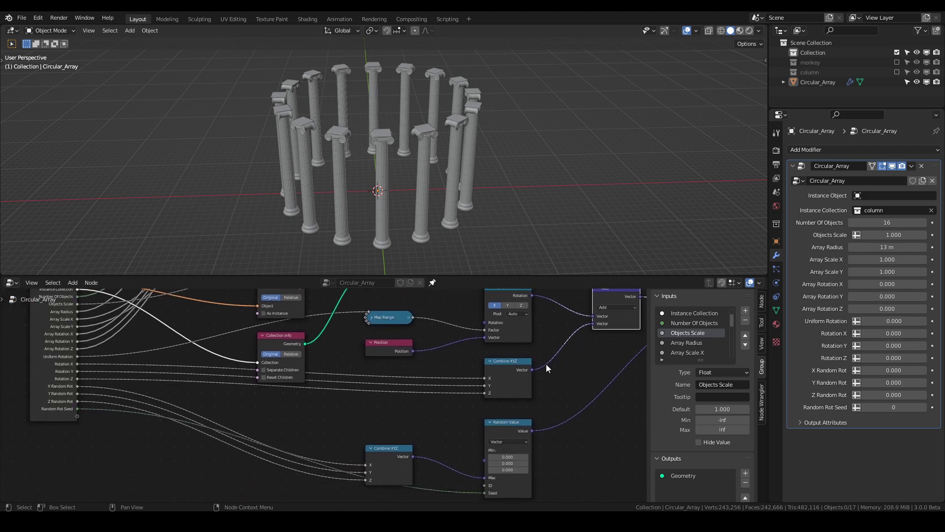
click(510, 367)
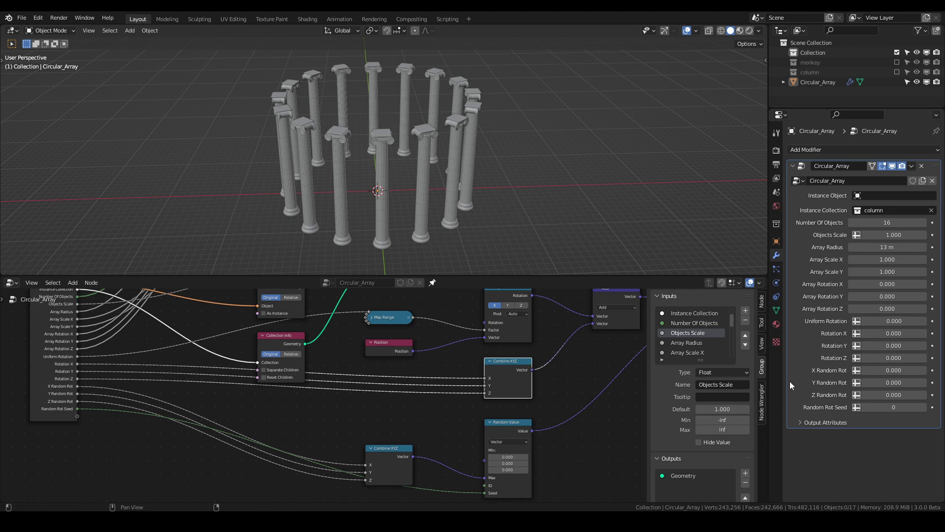
Try Rotation Z at 1.450 and other values while viewing the columns from above, and return it to 0
drag(886, 334, 891, 358)
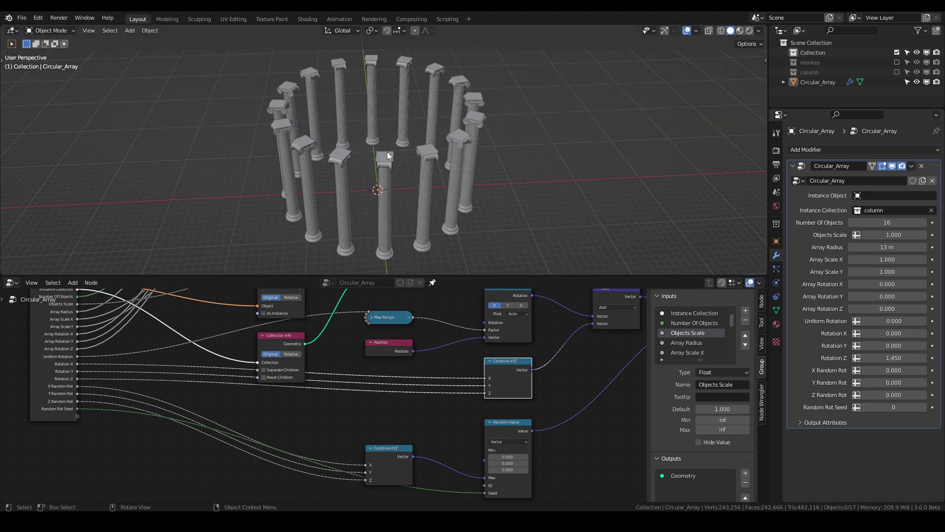
key(KP_7)
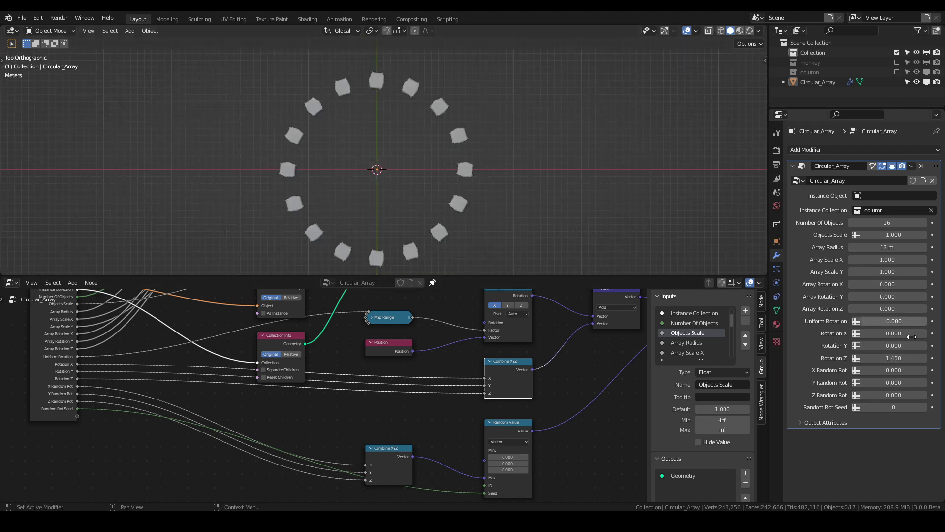
drag(894, 358, 871, 358)
click(901, 358)
text(0)
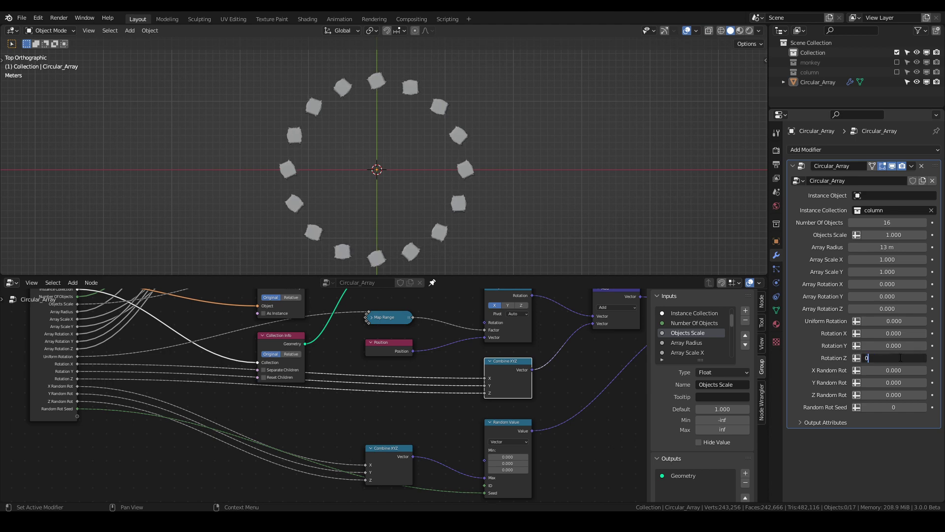
key(Return)
middle_drag(477, 193, 462, 141)
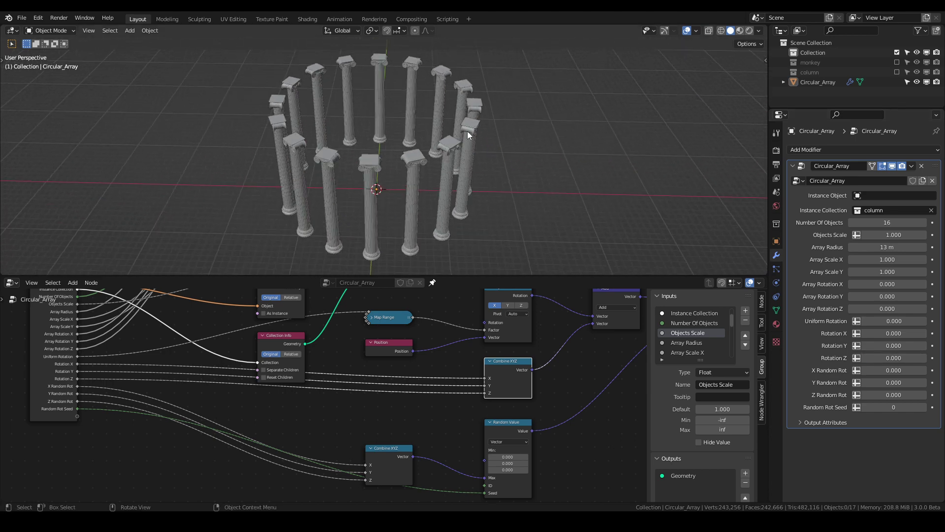
Try different Rotation Y and Rotation X values on the columns and restore both to 0.000
drag(893, 346, 913, 345)
key(ctrl+z)
mouse_move(893, 333)
mouse_down()
mouse_move(866, 333)
mouse_move(894, 333)
mouse_up()
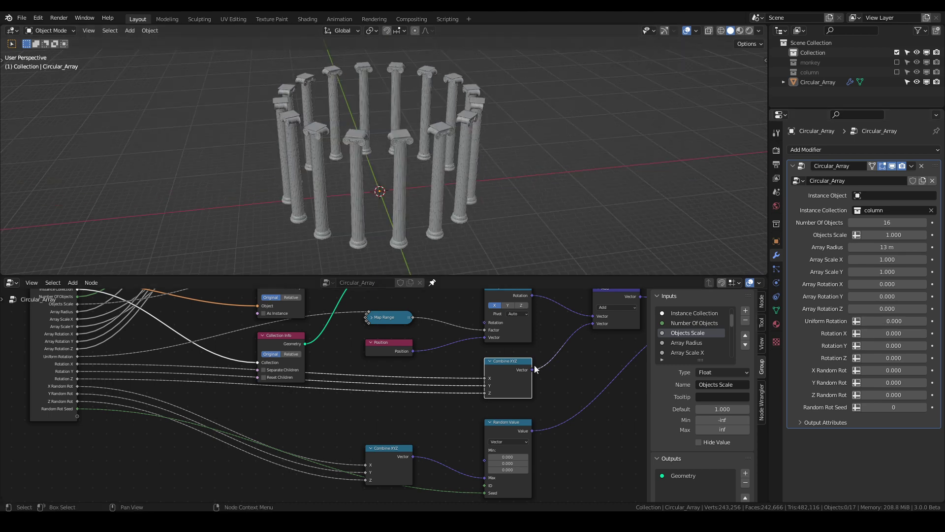
Examine how the two chained Add nodes combine the aligned rotation, the Combine XYZ rotation and the Random Value output
middle_drag(568, 378, 522, 375)
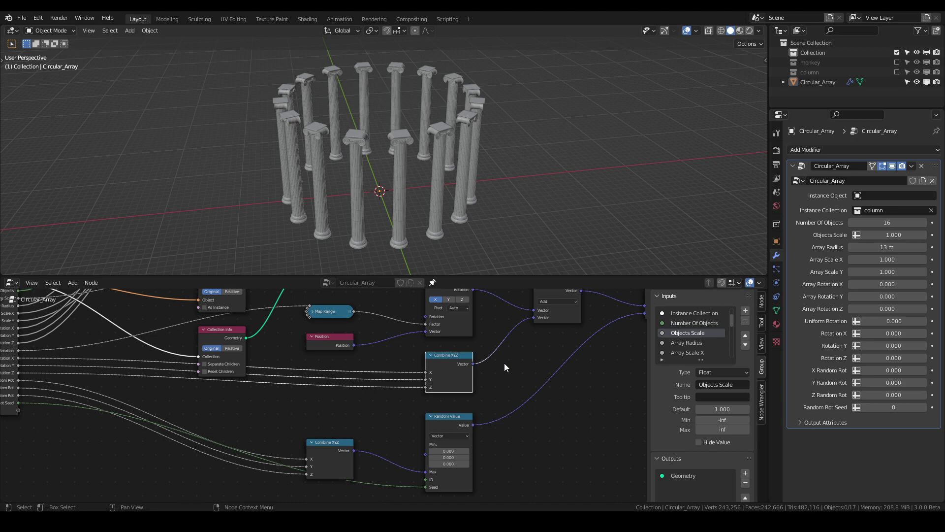
middle_drag(529, 373, 477, 401)
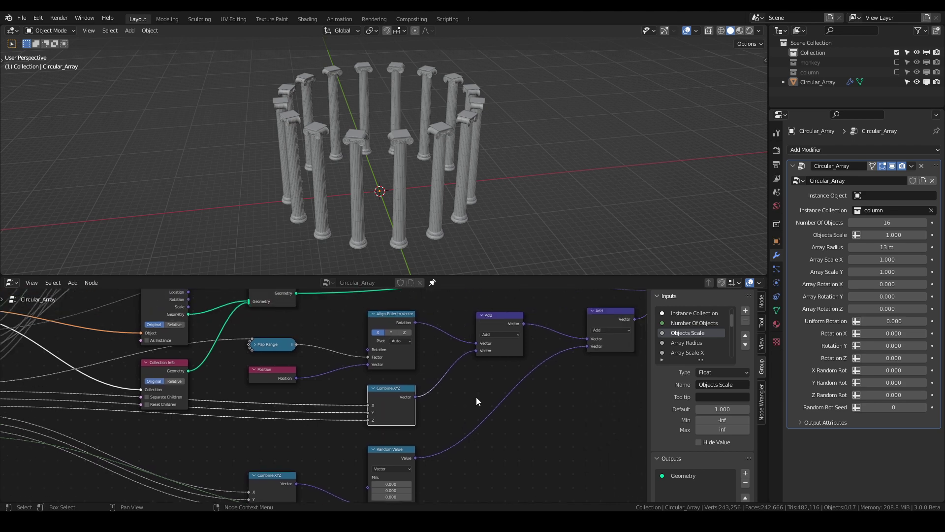
click(499, 321)
middle_drag(588, 408, 499, 391)
scroll(499, 391, down, 2)
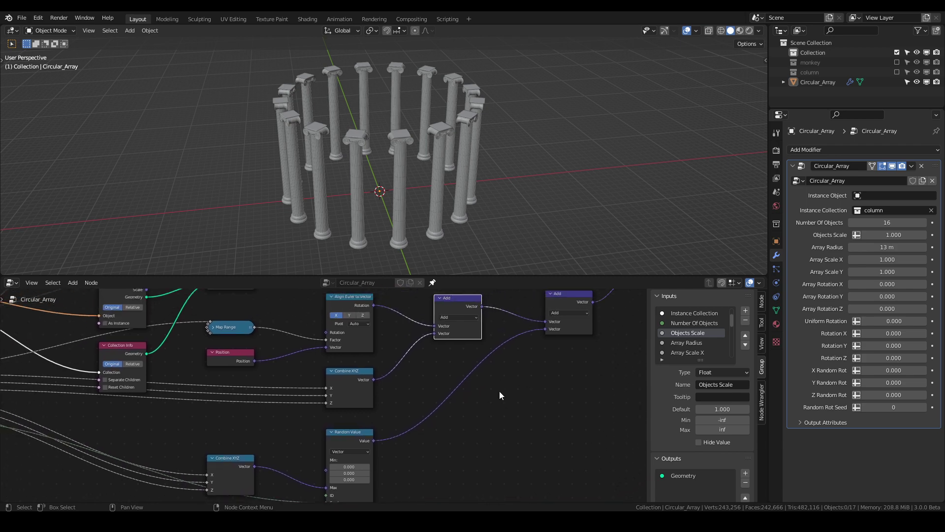
click(532, 316)
Select the Combine XYZ node fed by the X, Y and Z Random Rot inputs and inspect its connections
middle_drag(467, 421, 525, 376)
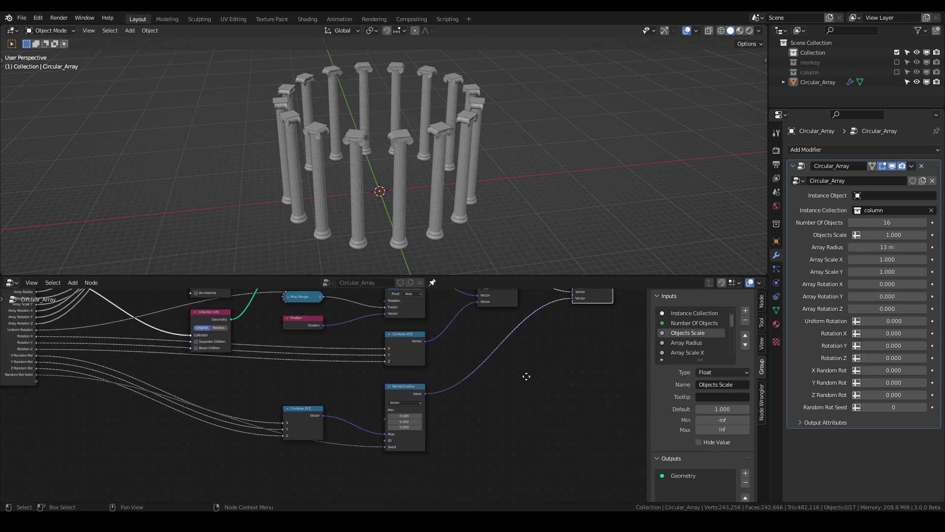
middle_drag(369, 394, 401, 394)
click(331, 413)
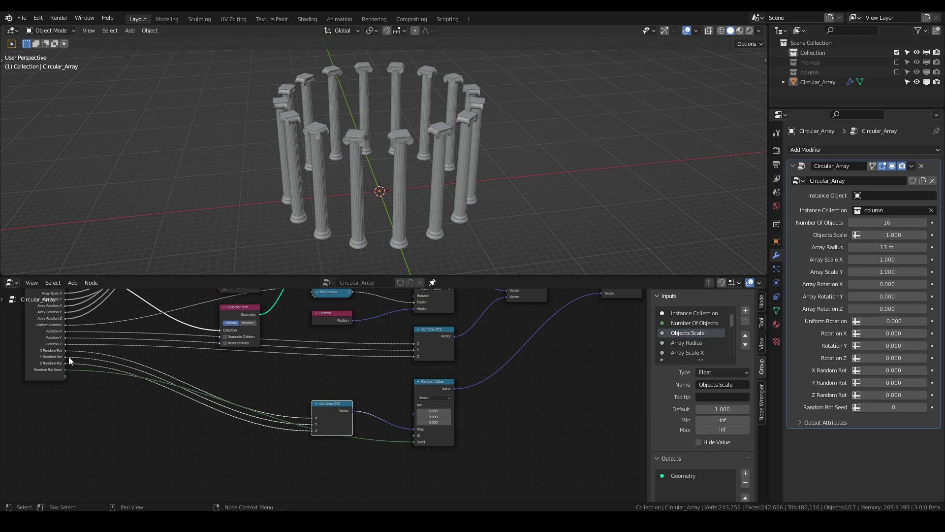
Test X Random Rot at 1.080, Random Rot Seed up to 2 and a changed Z Random Rot, restoring all three to 0
mouse_move(889, 370)
mouse_down()
mouse_move(918, 370)
mouse_move(893, 371)
mouse_up()
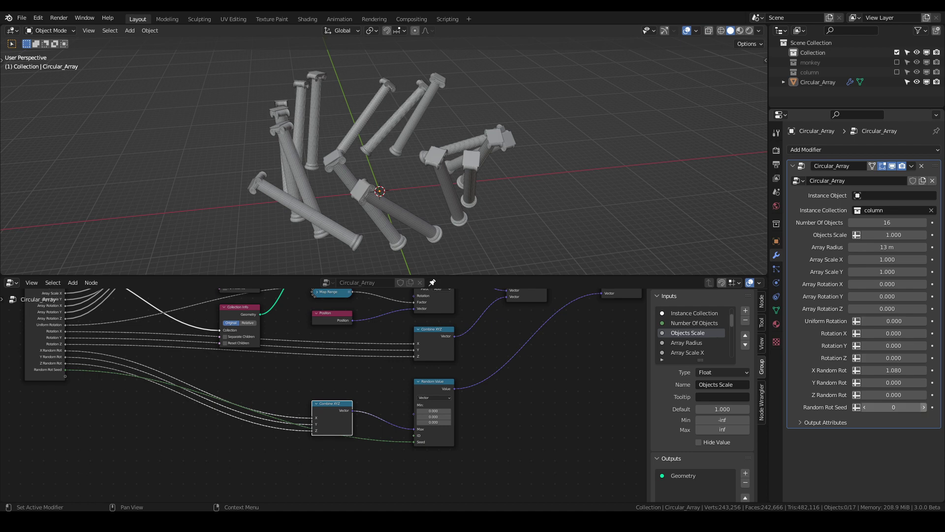
click(924, 407)
click(924, 407)
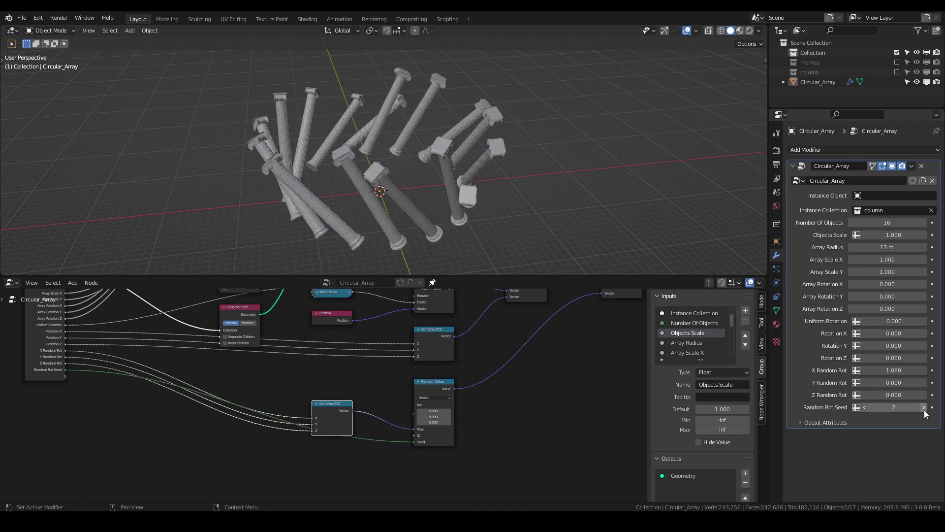
click(865, 407)
click(865, 407)
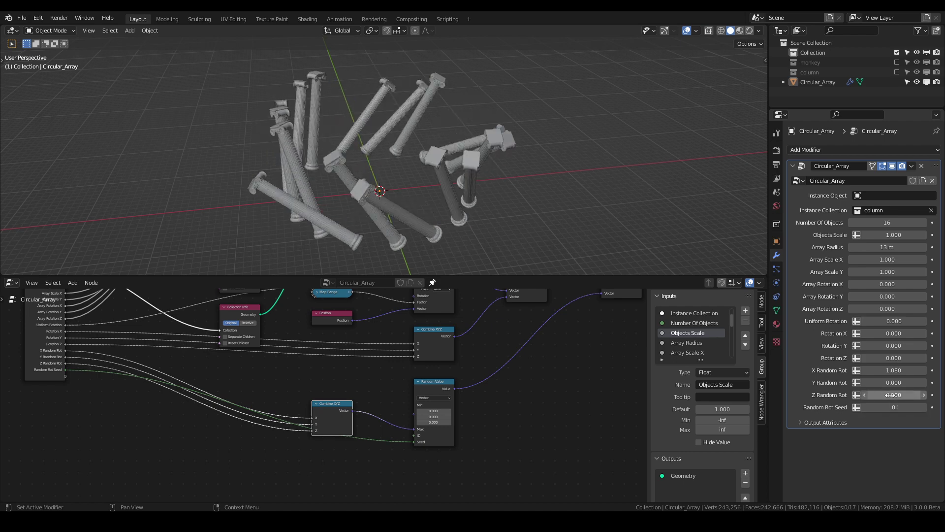
click(890, 370)
text(0)
key(Return)
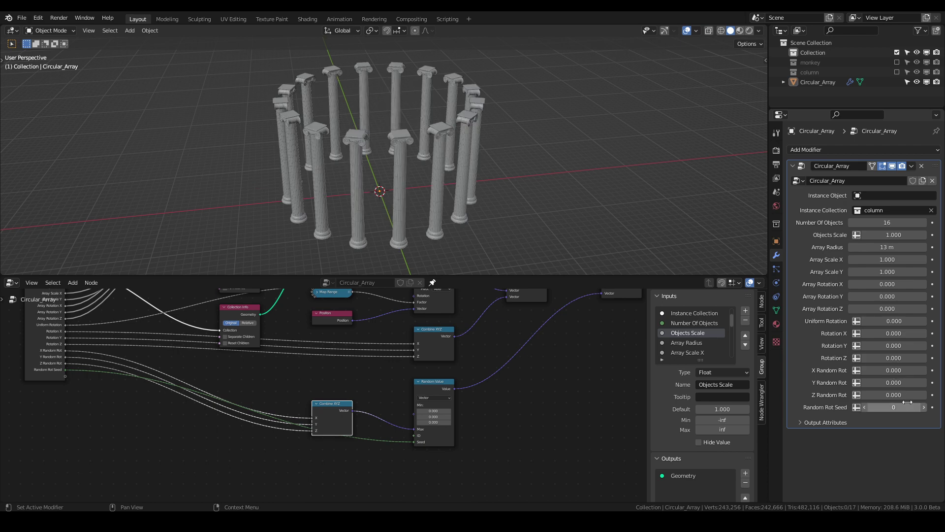
mouse_move(892, 395)
mouse_down()
mouse_move(921, 394)
mouse_move(893, 396)
mouse_up()
key(ctrl+z)
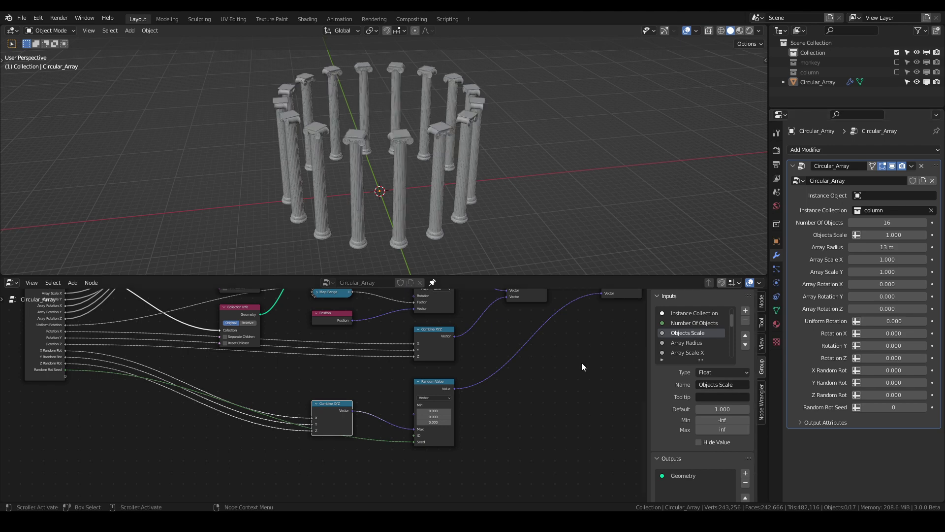
Select the Random Value node and examine how the Combine XYZ vector and Random Rot Seed feed its Max and Seed inputs
middle_drag(545, 365, 441, 419)
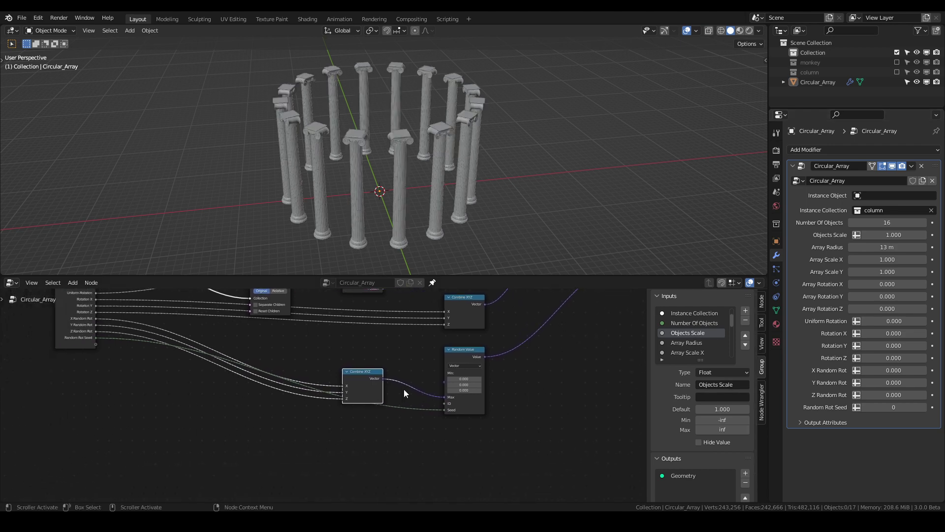
scroll(394, 391, up, 1)
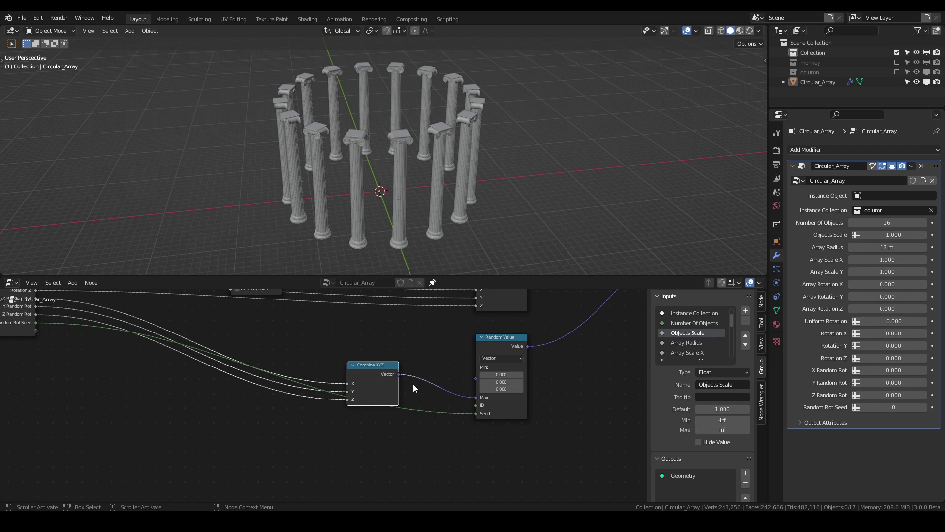
click(500, 346)
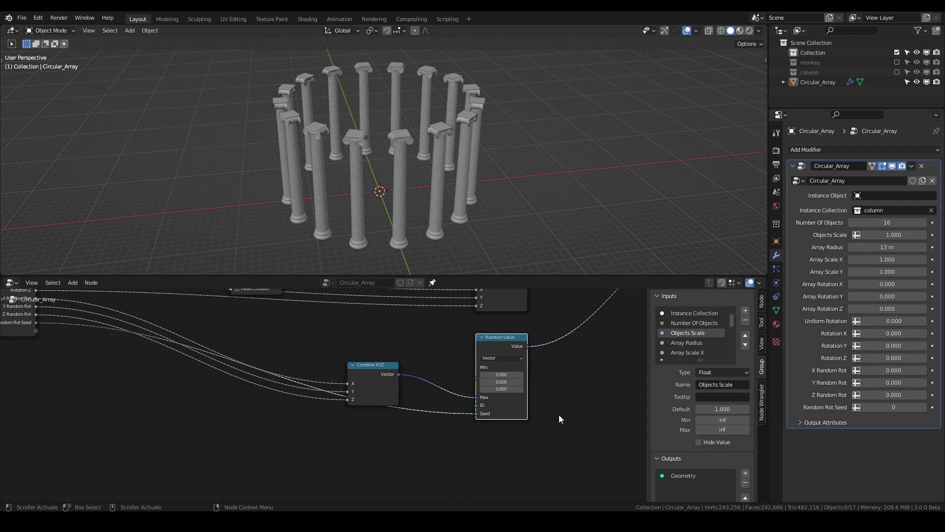
Follow the Random Value output through the last Add node and select the Instance on Points node it feeds
middle_drag(559, 414, 455, 457)
scroll(527, 432, down, 1)
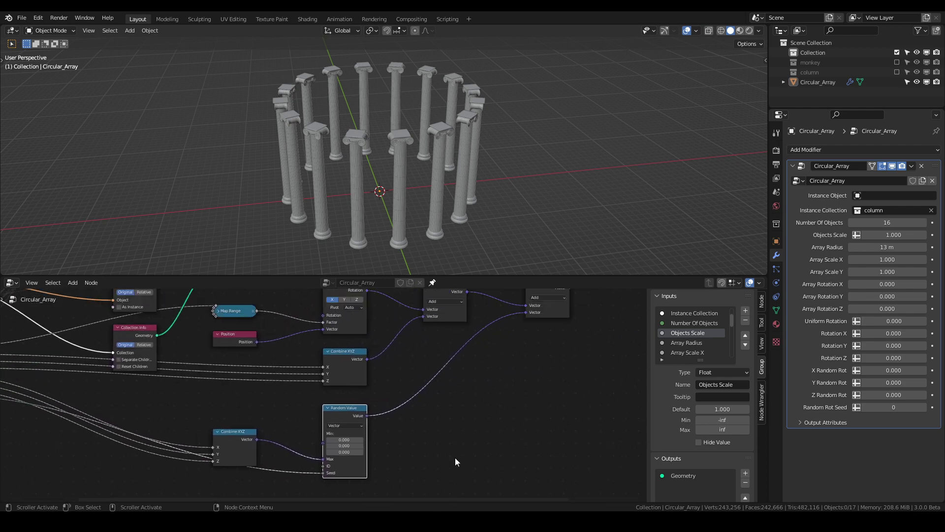
middle_drag(546, 408, 456, 448)
middle_drag(501, 415, 468, 429)
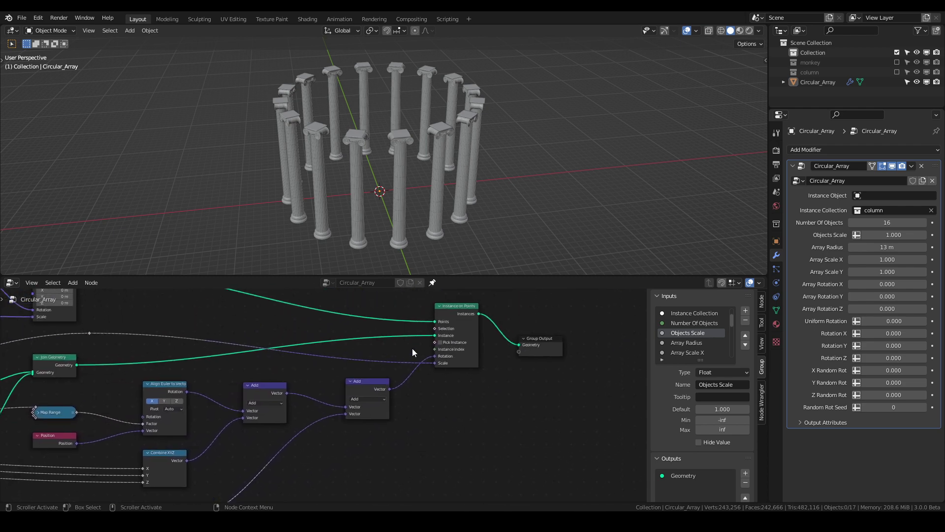
click(462, 314)
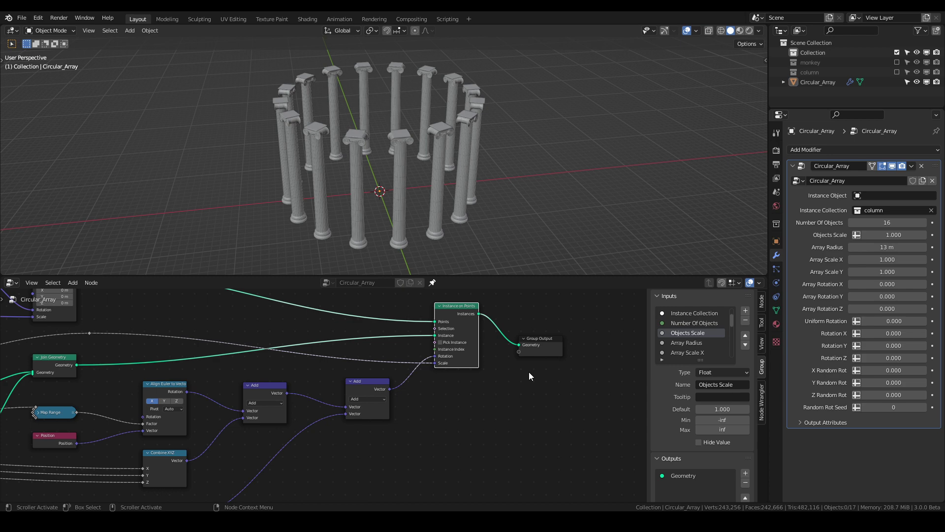
Review the Circular_Array modifier's inputs and examine the complete node tree from Group Input to Group Output
middle_drag(528, 376, 548, 397)
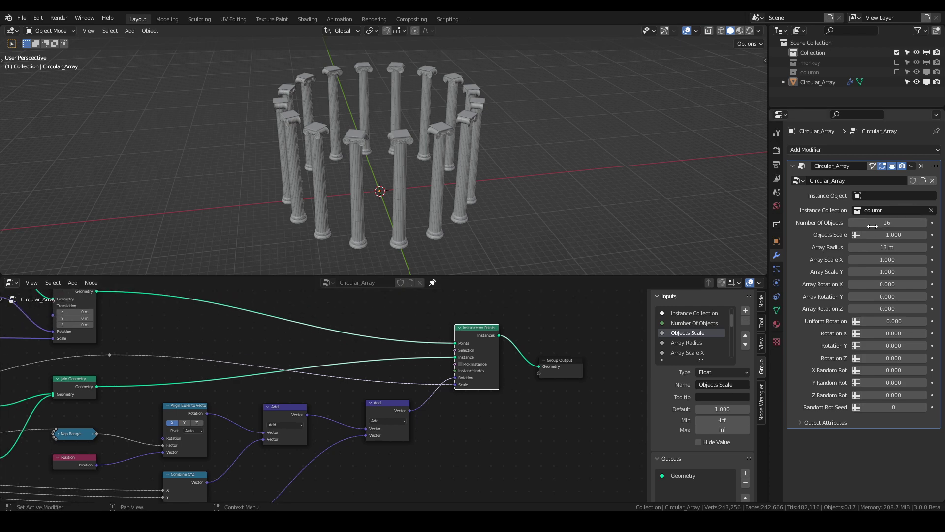
drag(872, 225, 853, 240)
scroll(518, 421, down, 3)
scroll(507, 435, down, 2)
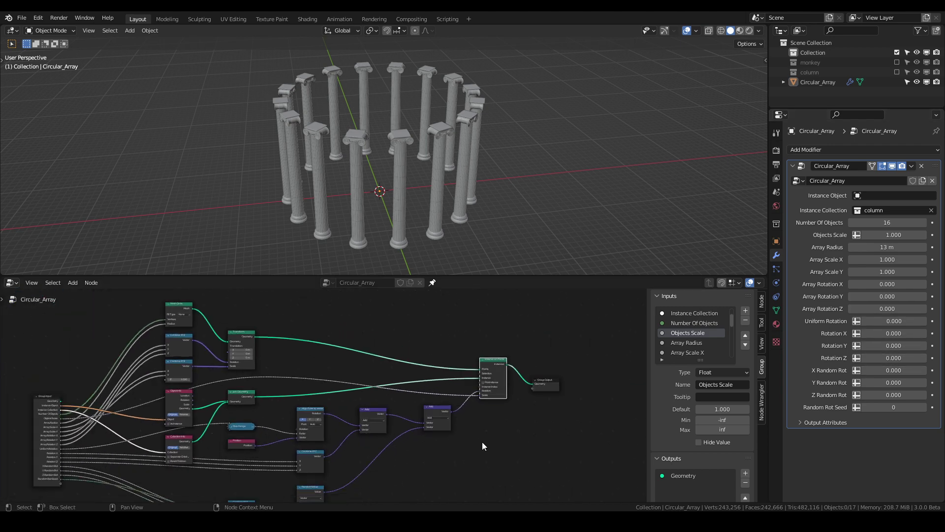
middle_drag(483, 441, 509, 435)
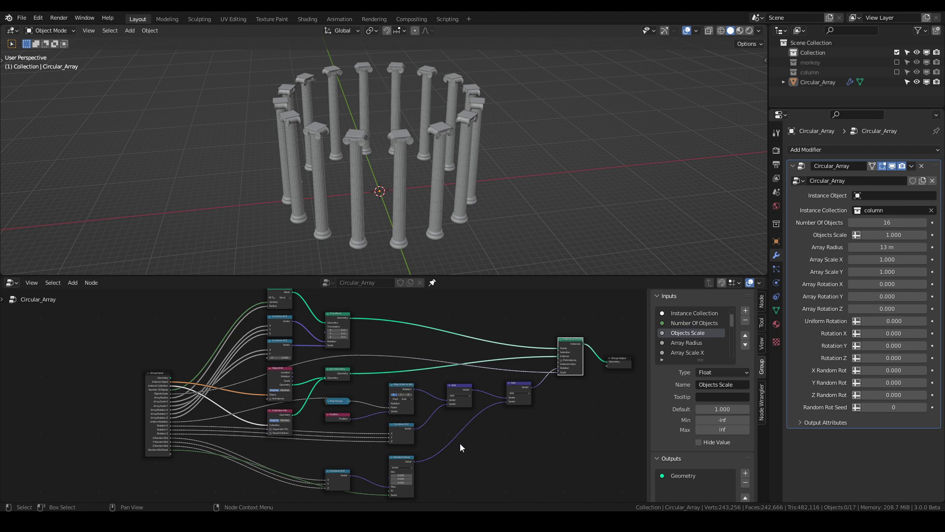
Switch the 3D viewport to Rendered shading and examine the columns' capitals up close
middle_drag(405, 217, 419, 210)
key(z)
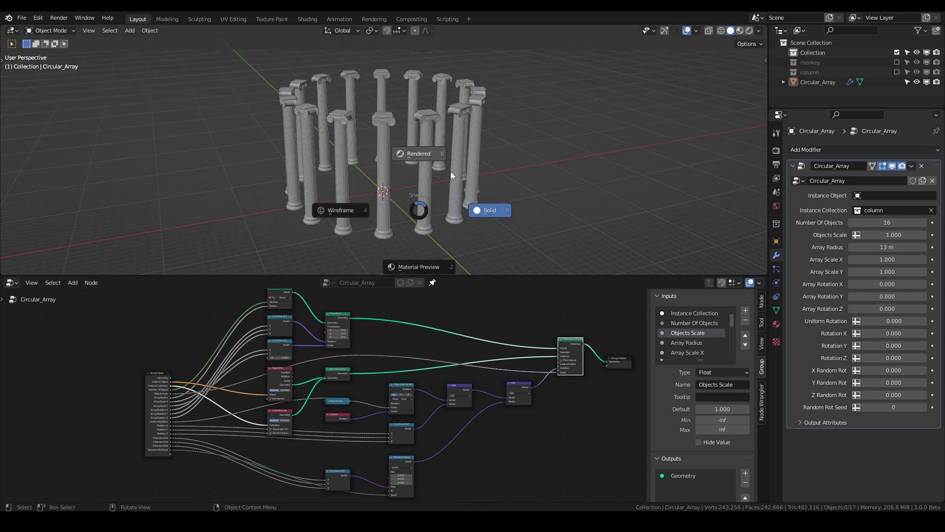
click(451, 171)
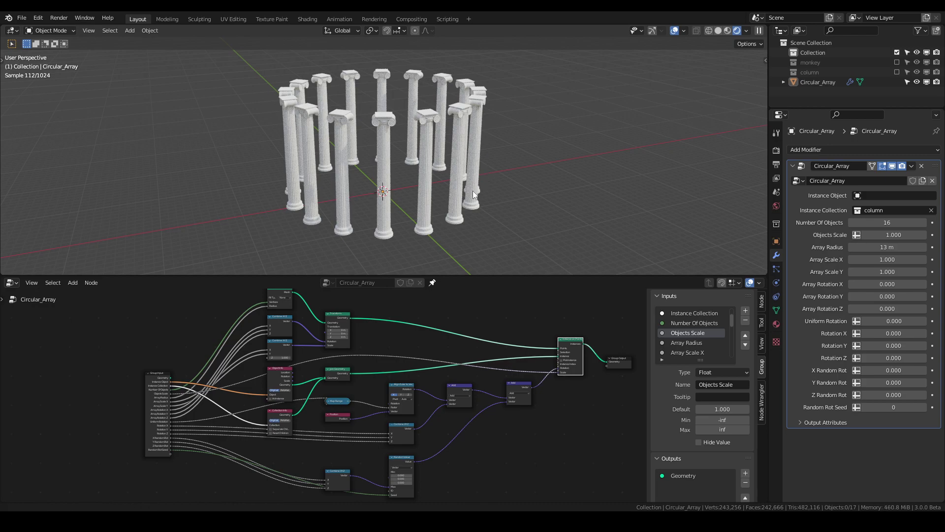
scroll(443, 192, up, 6)
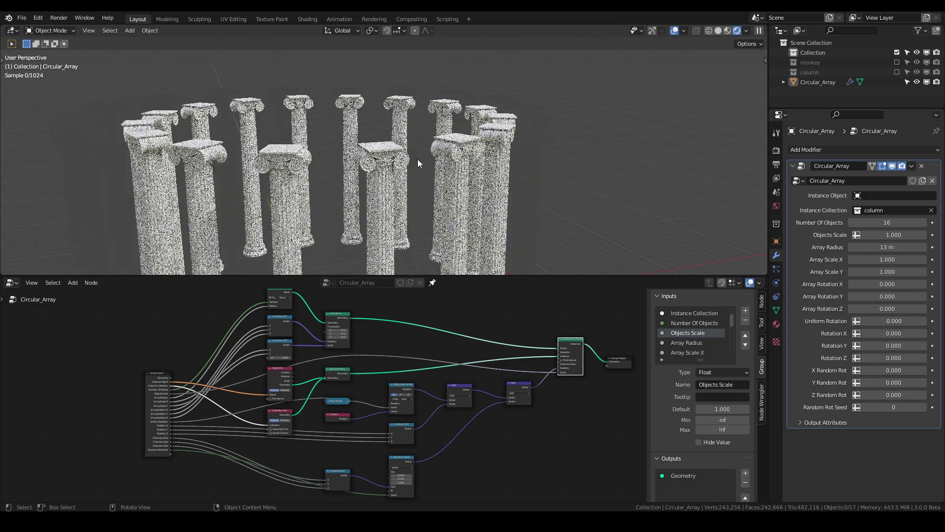
scroll(417, 159, up, 5)
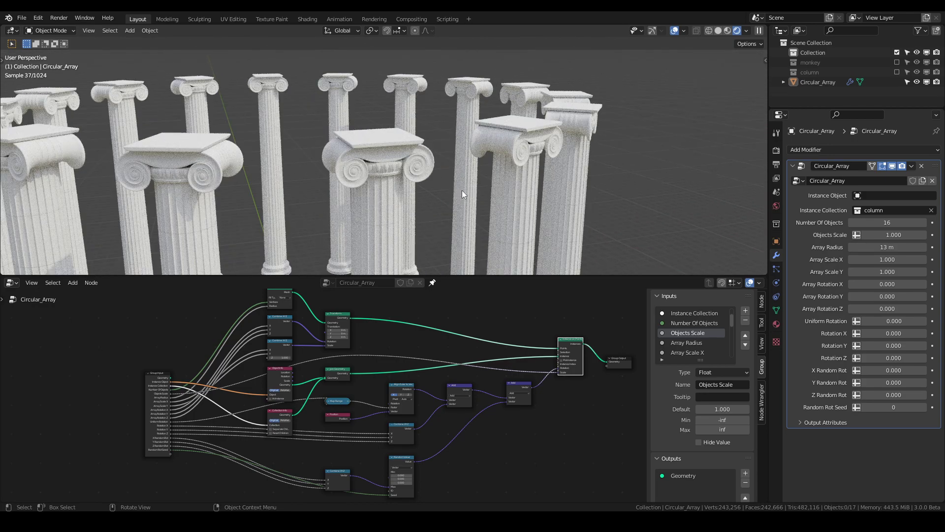
scroll(462, 193, up, 6)
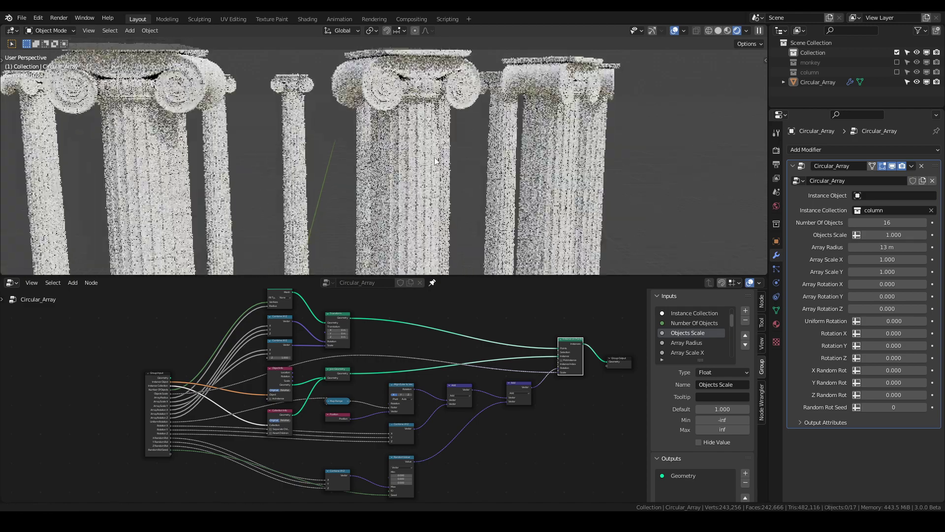
scroll(429, 167, up, 3)
scroll(426, 164, up, 4)
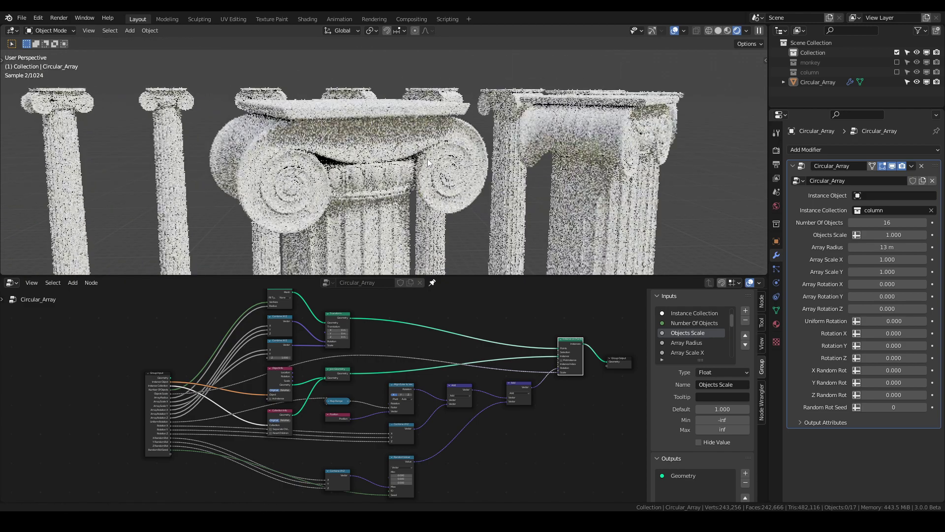
scroll(429, 169, up, 2)
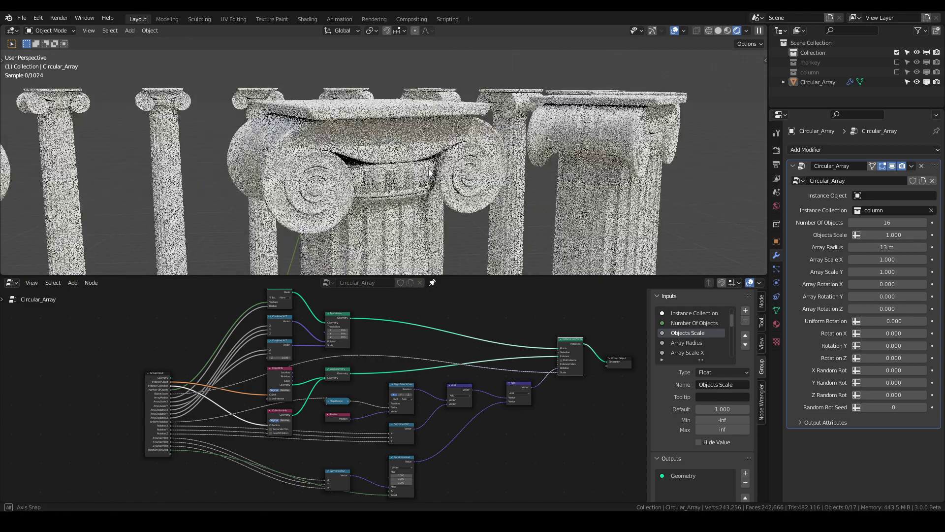
scroll(429, 167, down, 6)
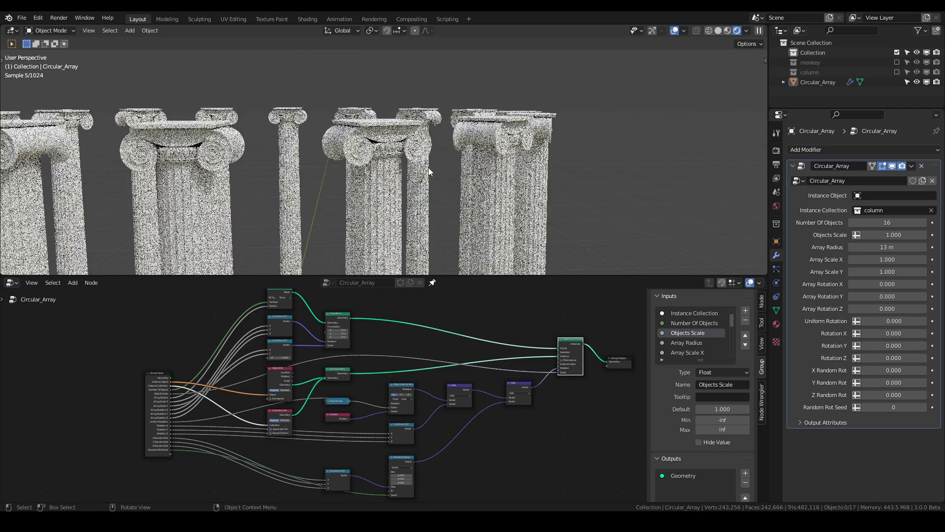
Examine the bases of the rendered columns up close and return to a view of the whole circular array
scroll(408, 200, up, 4)
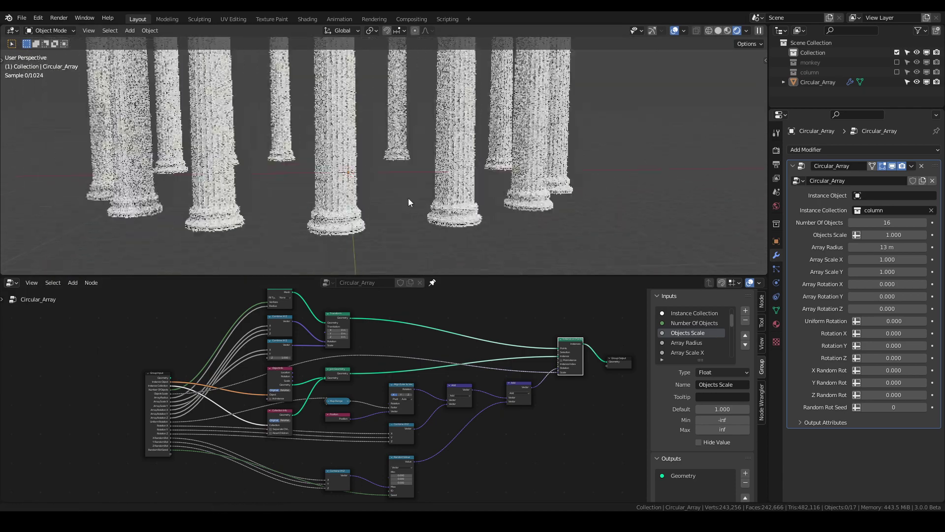
scroll(399, 196, up, 4)
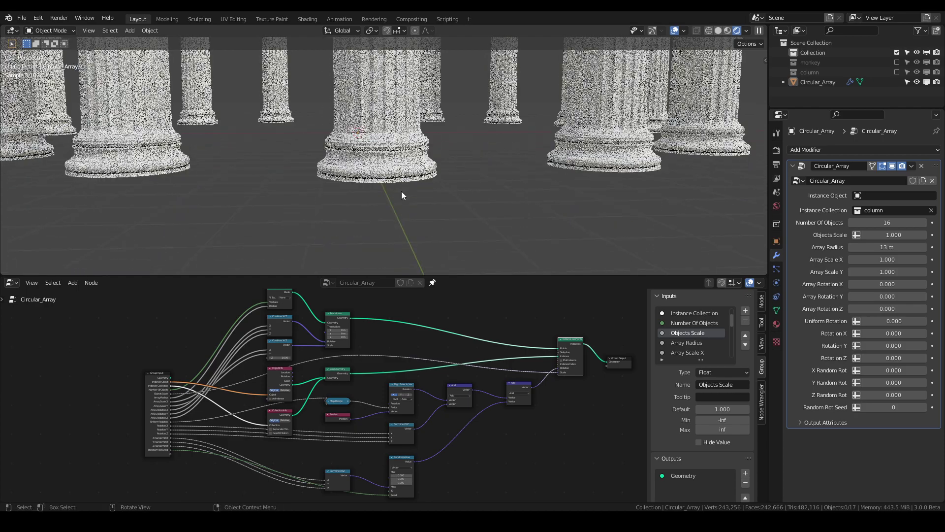
scroll(404, 175, down, 6)
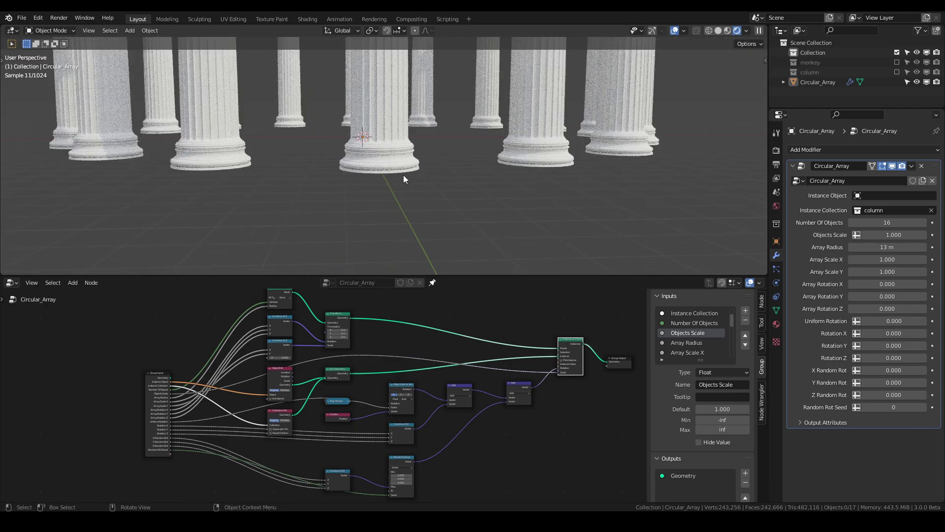
shift+middle_drag(422, 147, 427, 233)
scroll(460, 162, down, 8)
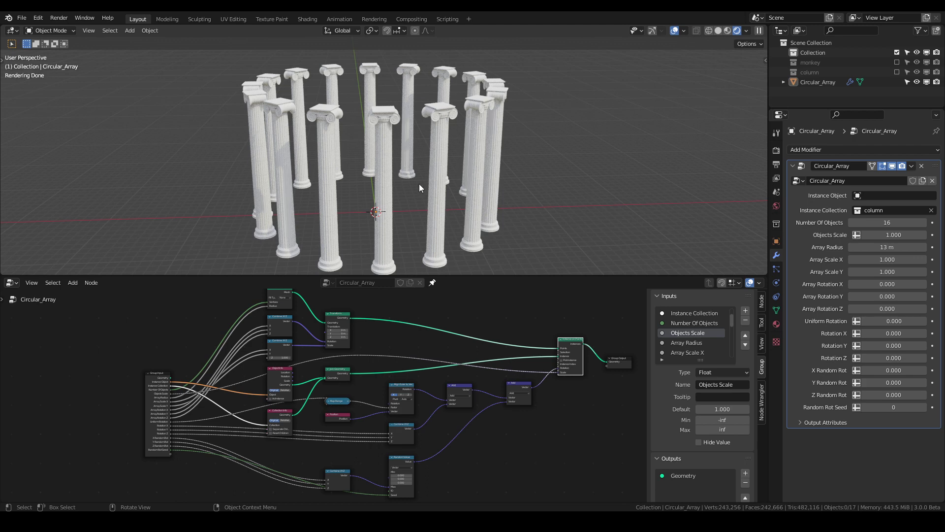
Return the 3D viewport to Solid shading and inspect the columns up close and as a full circle
key(z)
click(595, 197)
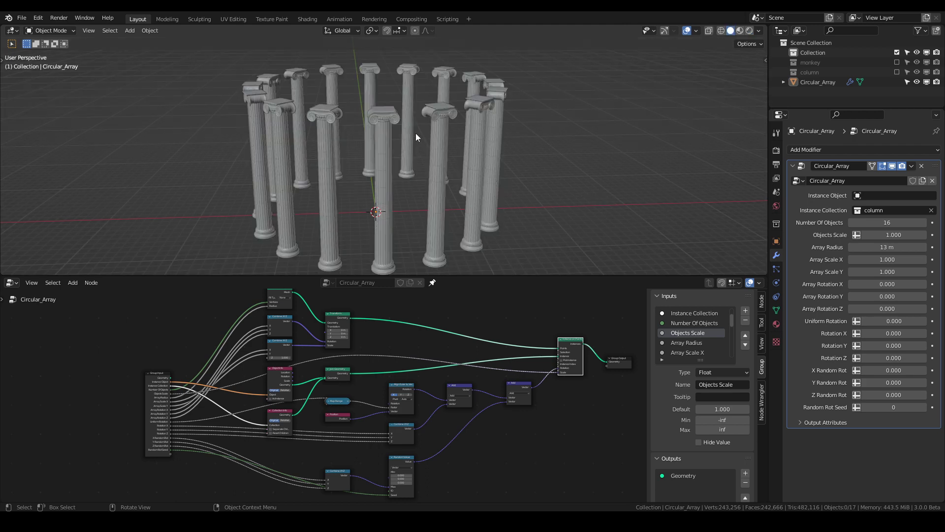
scroll(412, 147, up, 8)
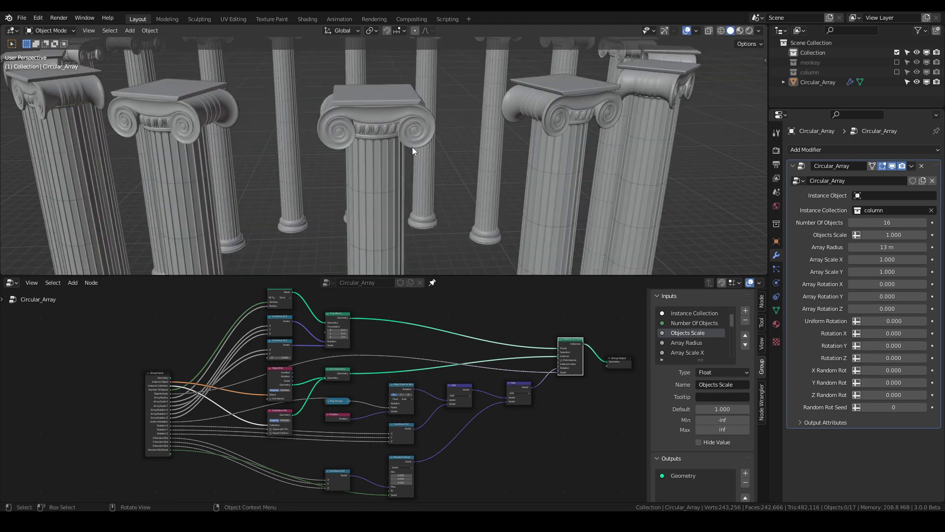
scroll(412, 147, up, 3)
scroll(412, 146, down, 5)
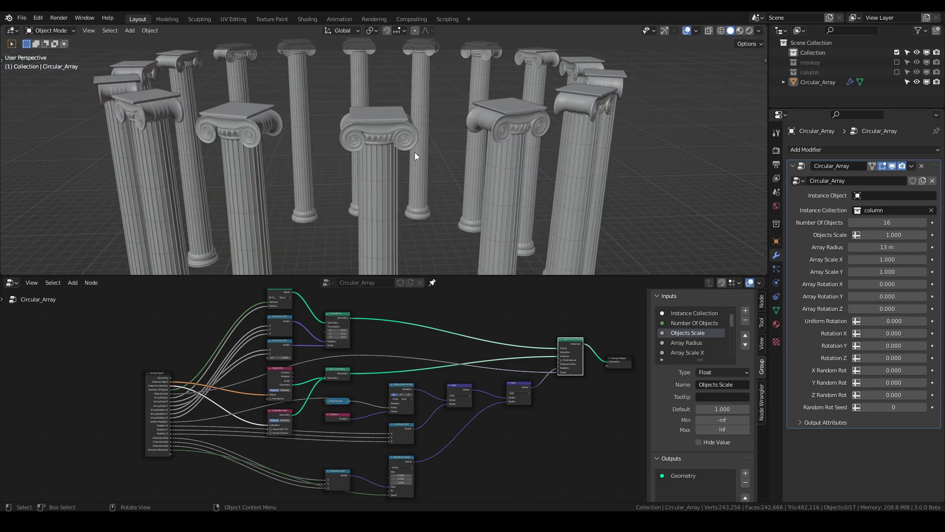
scroll(415, 155, down, 8)
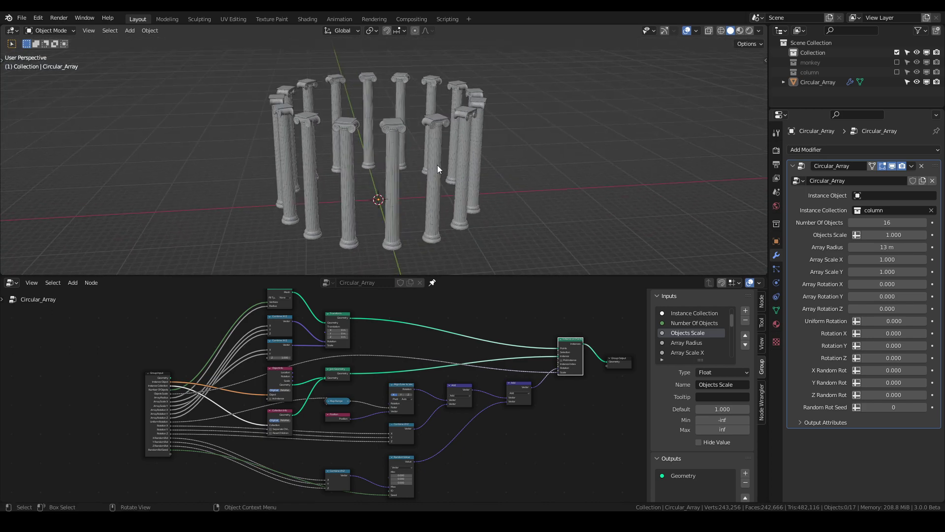